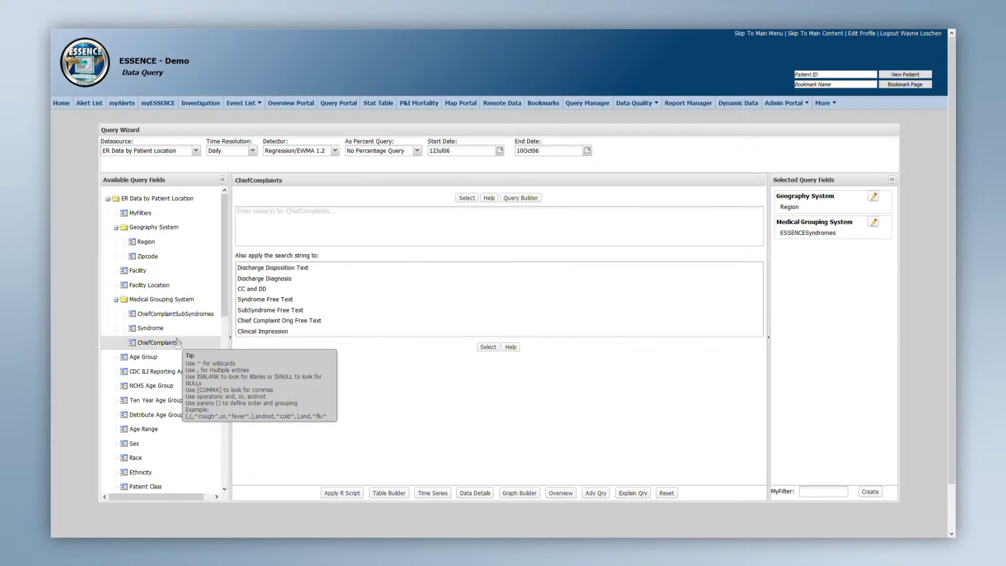
# Step: Enter ^fever^ as the search value for ChiefComplaints
pyautogui.click(303, 227)
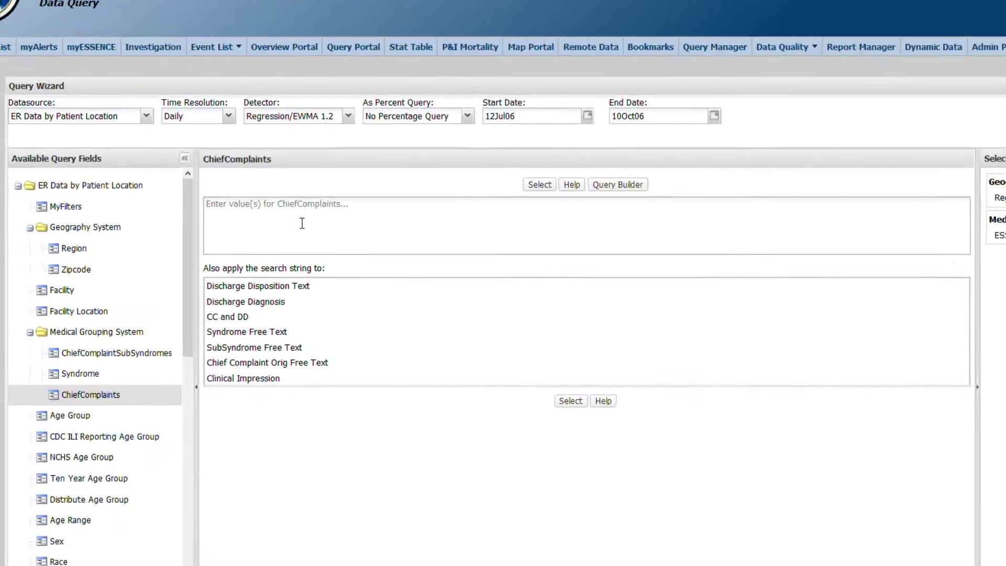
pyautogui.write('^fever')
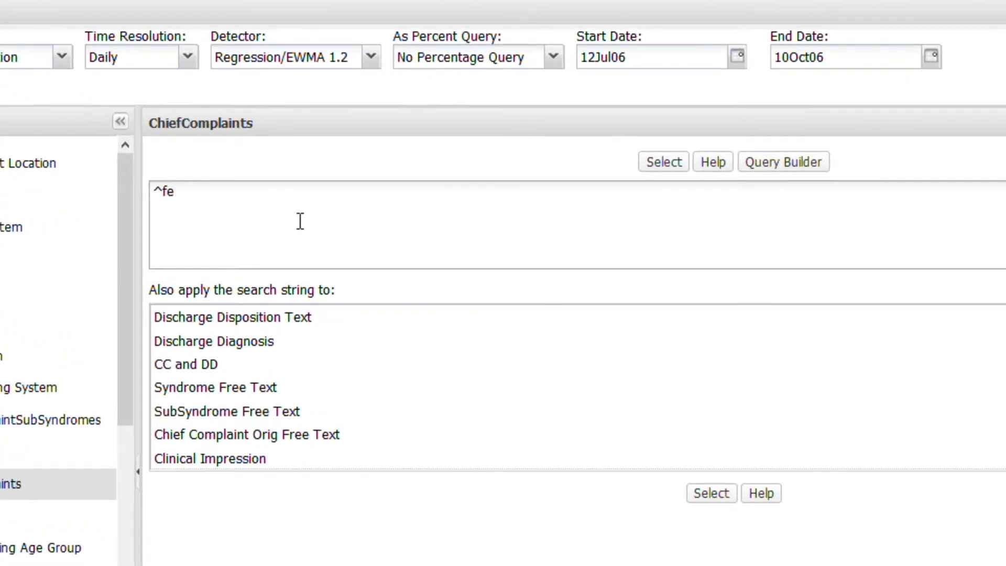
pyautogui.write('^')
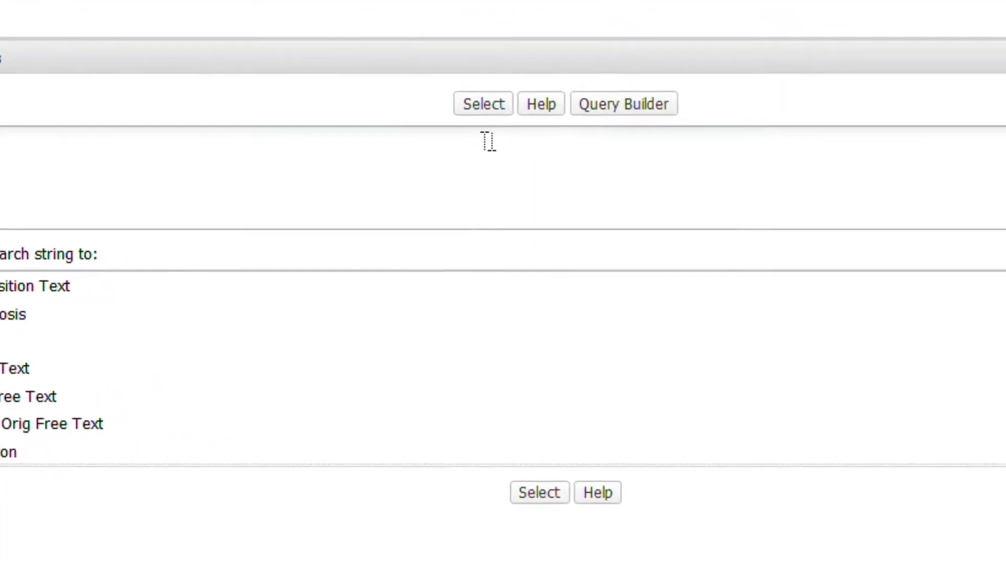
# Step: Examine the ChiefComplaints help for the syntax of wildcards, multiple entries, blanks, NULLs, commas, operators and parentheses
pyautogui.click(719, 167)
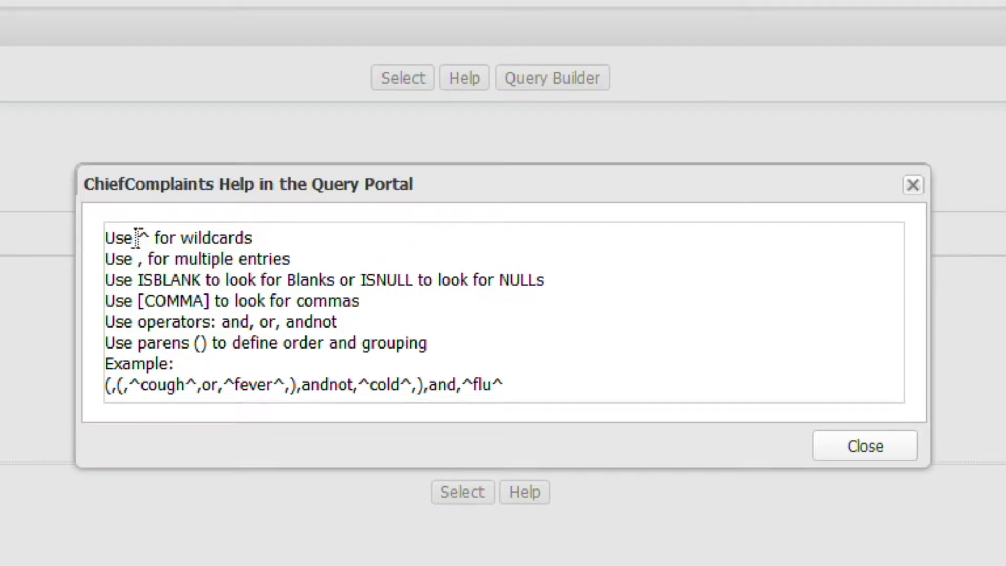
pyautogui.moveTo(137, 238); pyautogui.dragTo(292, 244)
pyautogui.click(292, 242)
pyautogui.moveTo(136, 259); pyautogui.dragTo(304, 260)
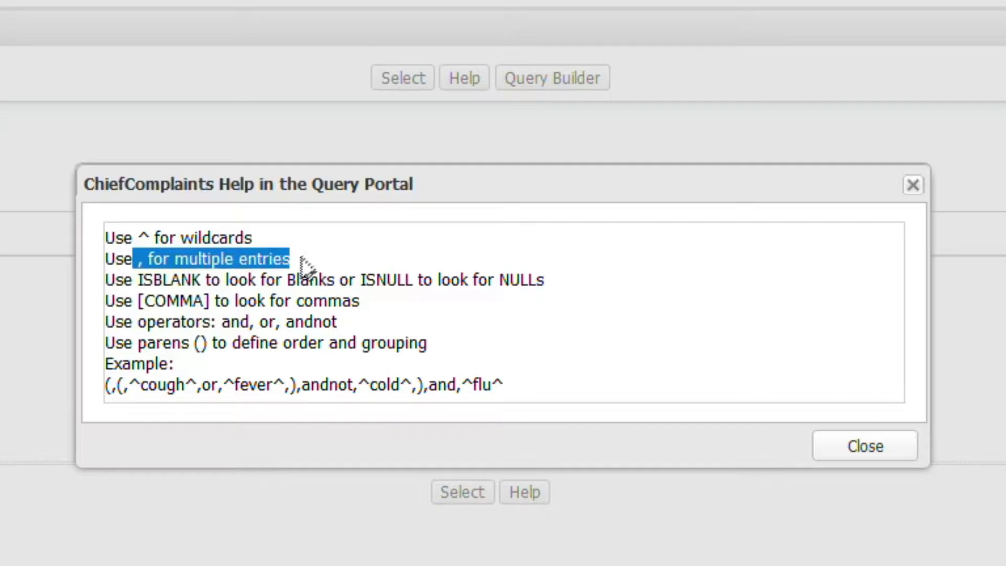
pyautogui.click(315, 255)
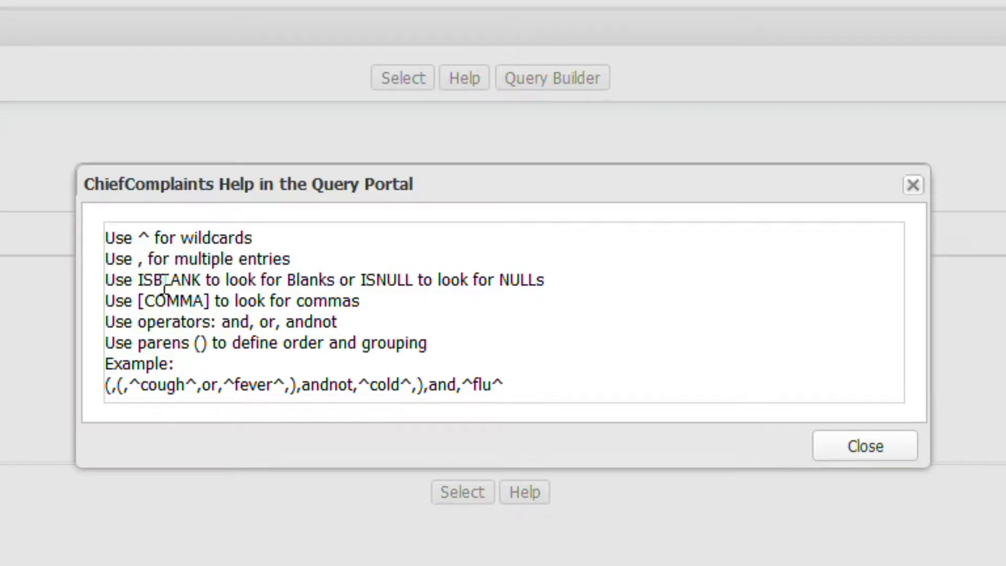
pyautogui.moveTo(105, 323); pyautogui.dragTo(379, 322)
pyautogui.click(391, 317)
pyautogui.moveTo(113, 341); pyautogui.dragTo(396, 342)
pyautogui.click(471, 331)
pyautogui.moveTo(137, 281); pyautogui.dragTo(202, 282)
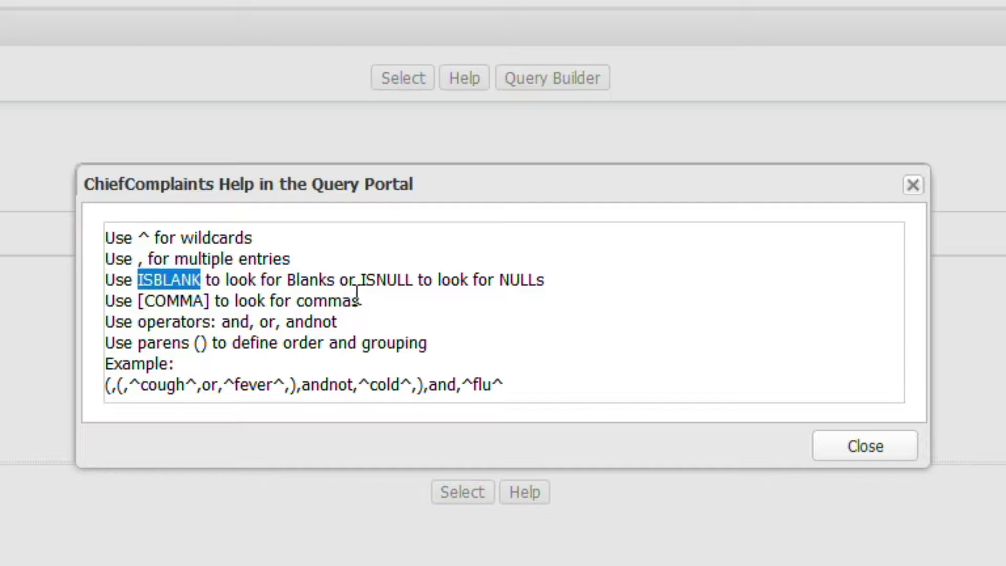
pyautogui.moveTo(359, 279); pyautogui.dragTo(414, 279)
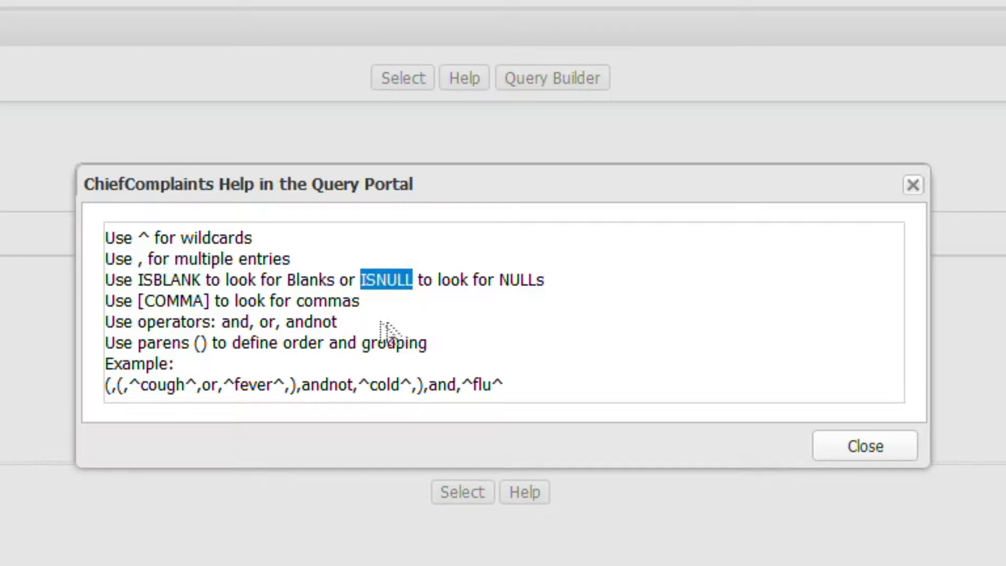
pyautogui.moveTo(139, 301); pyautogui.dragTo(213, 301)
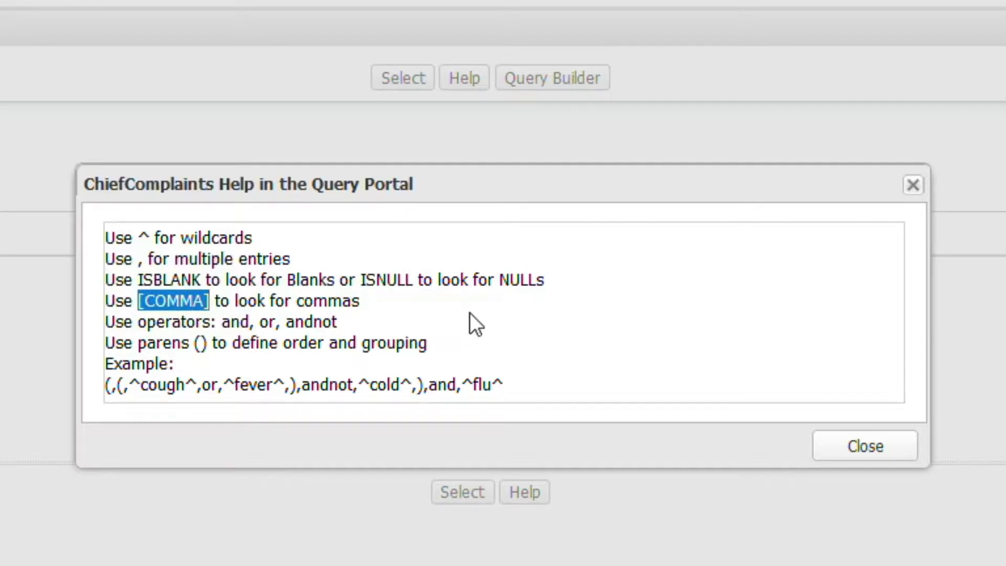
pyautogui.click(258, 359)
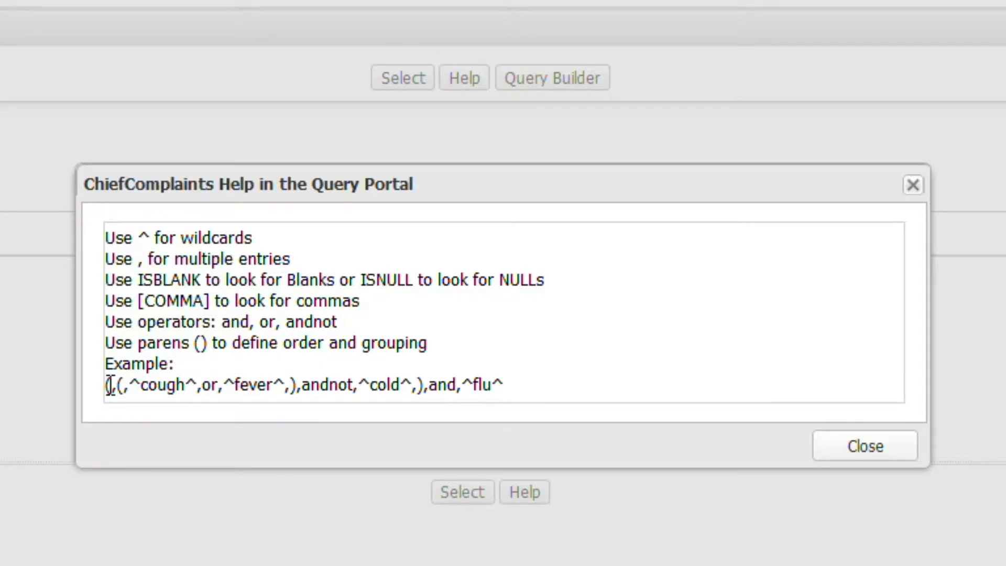
pyautogui.moveTo(106, 385); pyautogui.dragTo(144, 382)
pyautogui.click(158, 377)
# Step: Replace the ChiefComplaints search value with the help example (,(,^cough^,or,^fever^,),andnot,^cold^,),and,^flu^ and add it to the selected query fields
pyautogui.tripleClick(497, 382)
pyautogui.hotkey('ctrl', 'c')
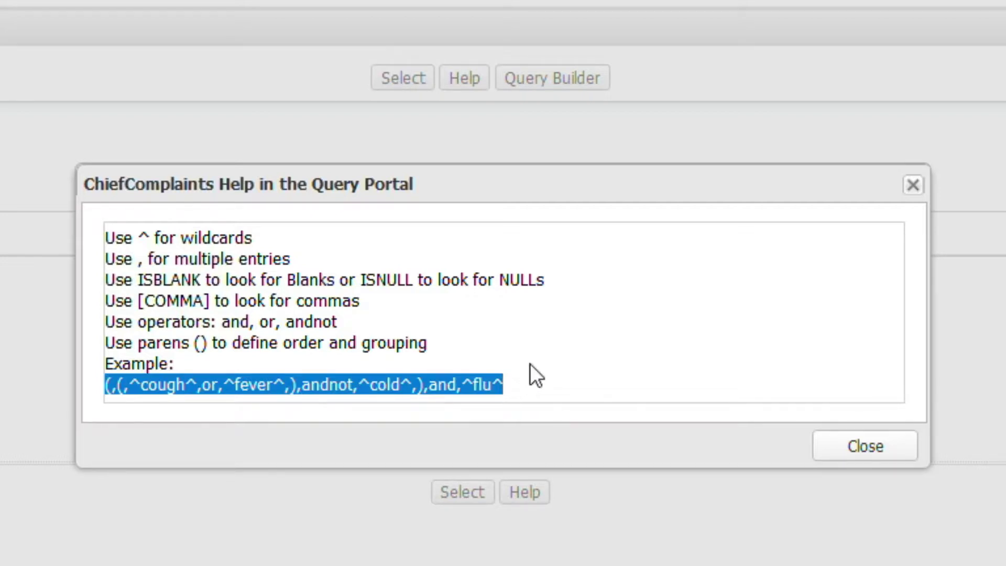
pyautogui.click(852, 455)
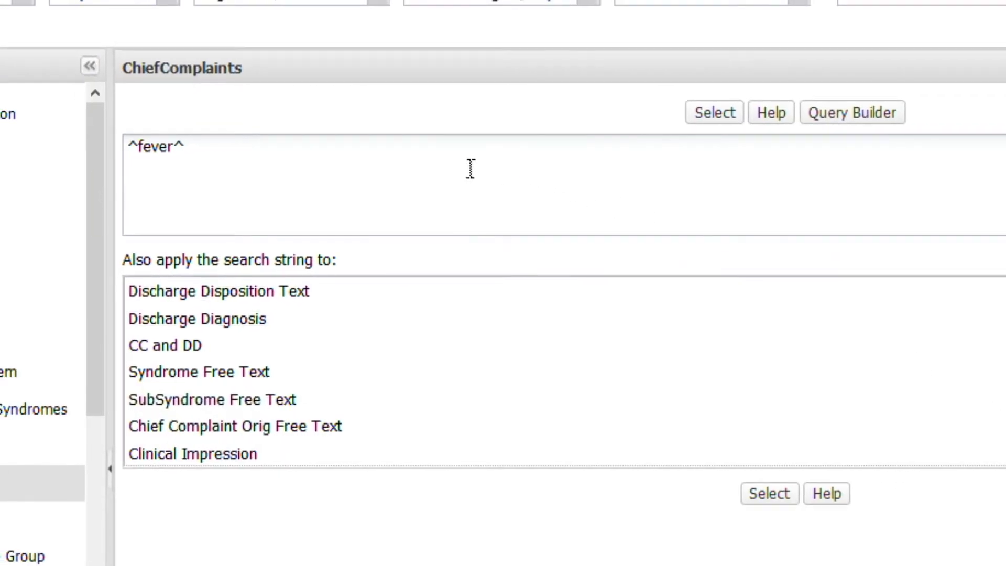
pyautogui.click(335, 147)
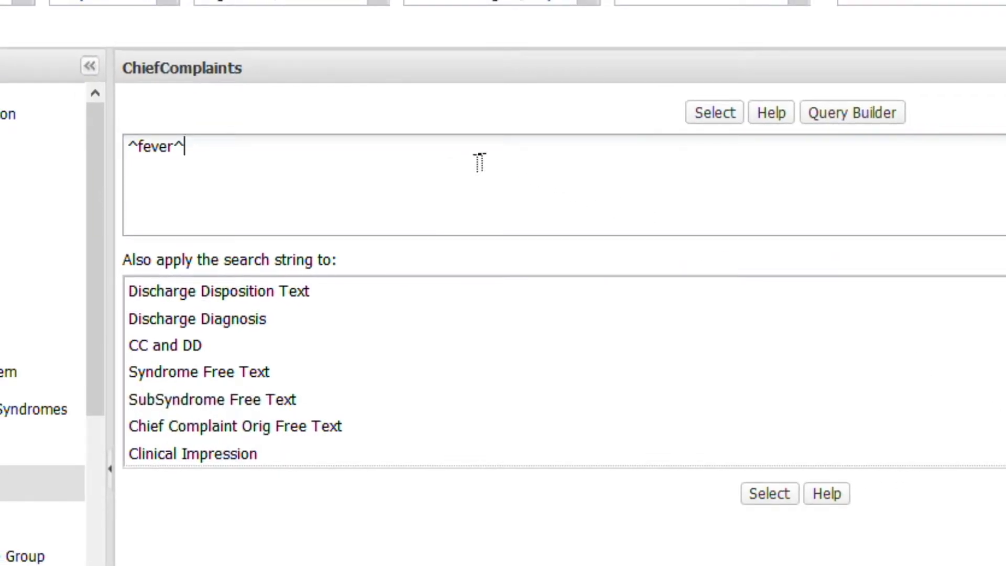
pyautogui.moveTo(269, 148); pyautogui.dragTo(120, 141)
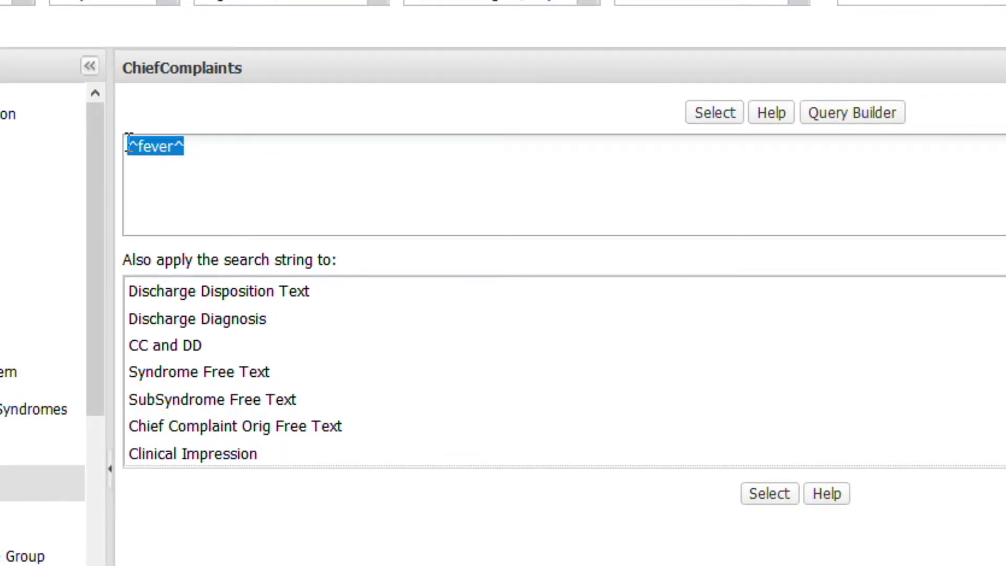
pyautogui.hotkey('ctrl', 'v')
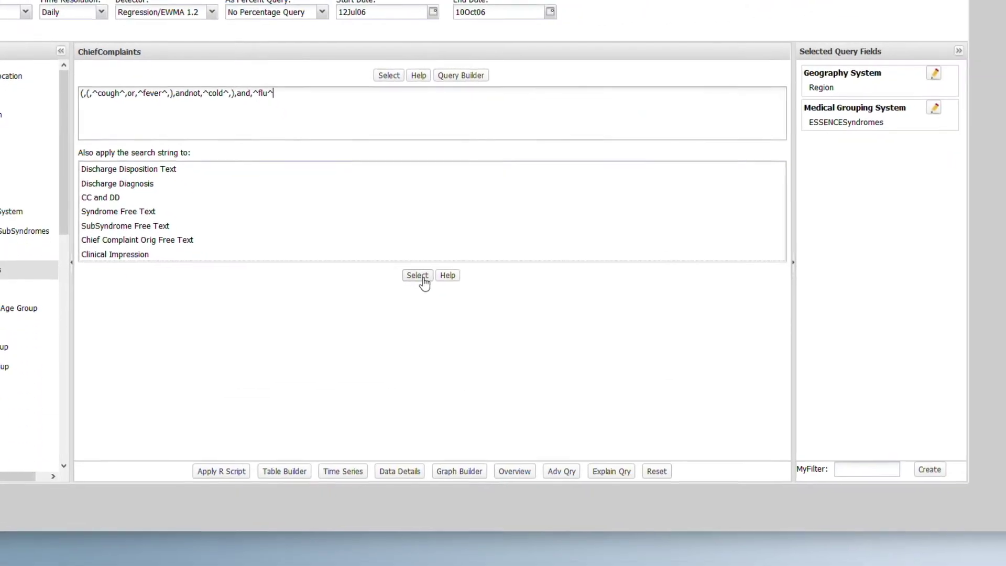
pyautogui.click(769, 494)
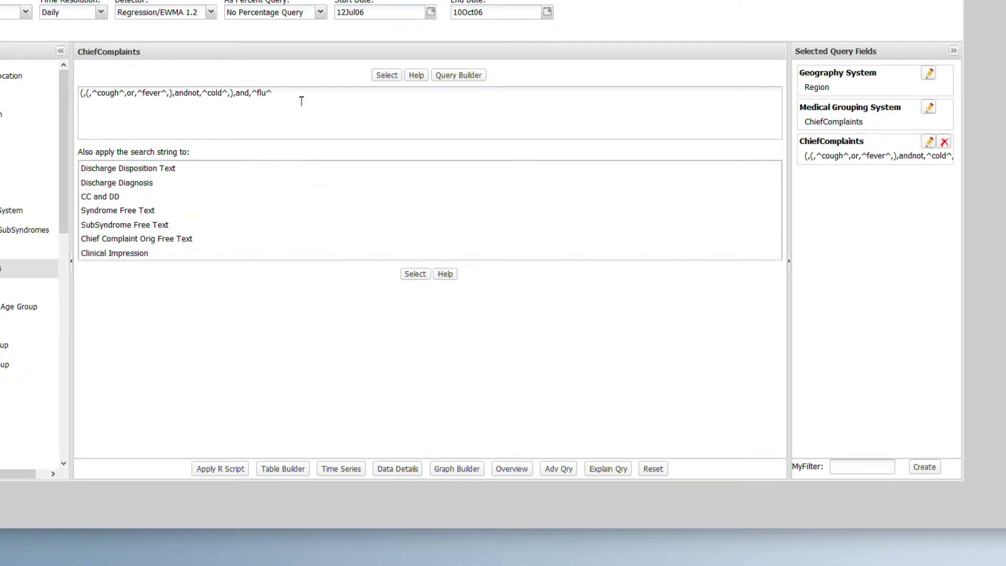
# Step: Replace the whole ChiefComplaints search string with ^f[ea]ver^
pyautogui.moveTo(303, 97); pyautogui.dragTo(72, 94)
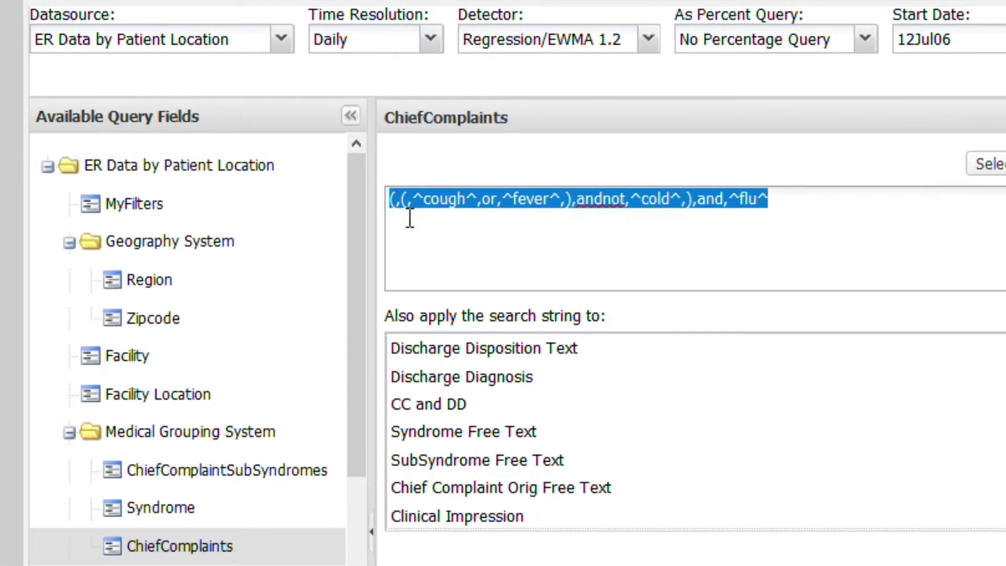
pyautogui.write('^f[')
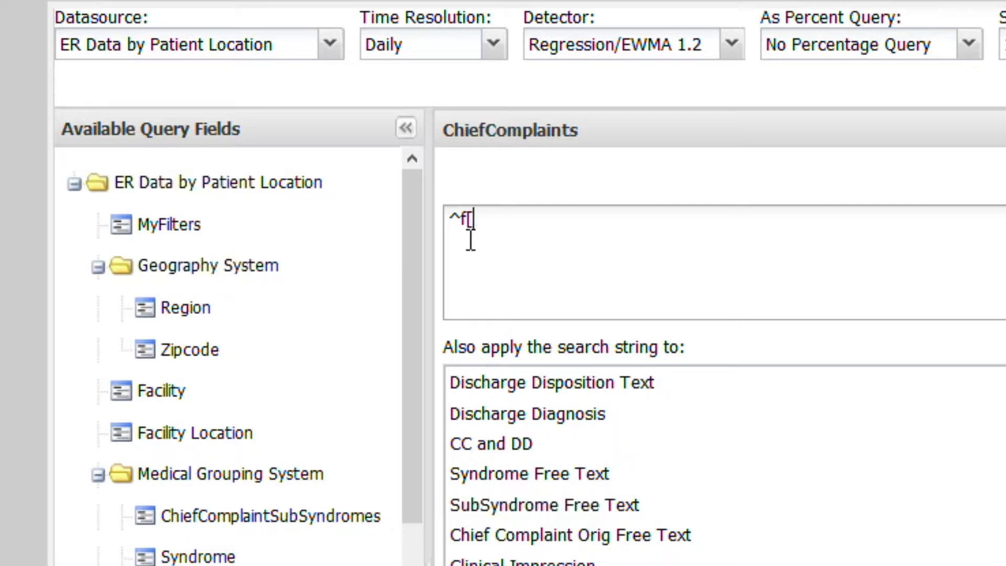
pyautogui.write('e')
pyautogui.write('a')
pyautogui.write(']ve')
pyautogui.write('r')
pyautogui.write('^')
# Step: Change the bracketed characters to the letter range a-z so the search string reads ^f[a-z]ver^
pyautogui.click(489, 220)
pyautogui.press('BackSpace')
pyautogui.press('BackSpace')
pyautogui.write('a-z')
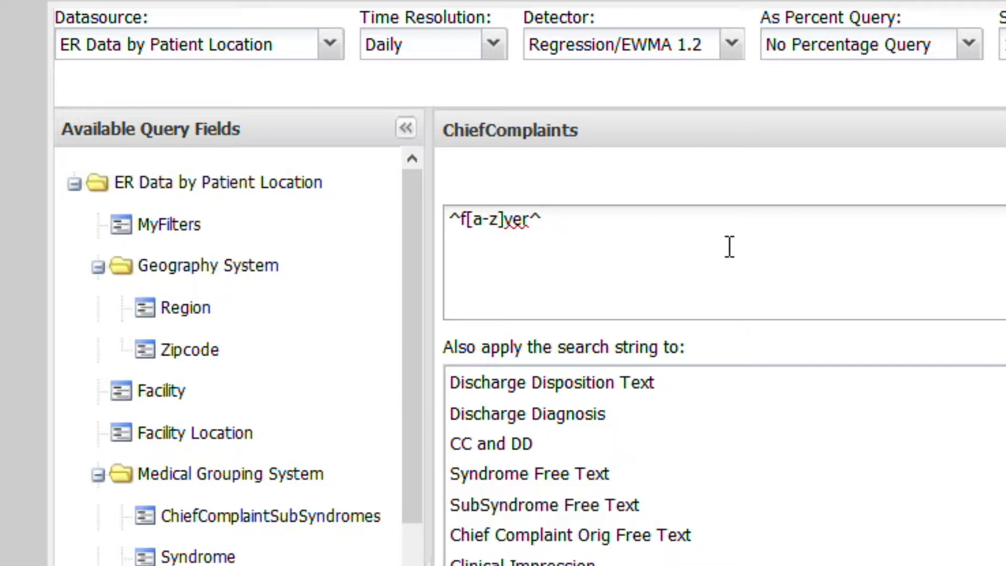
# Step: Change the bracketed range to the digits 0-9 so the search string reads ^f[0-9]ver^
pyautogui.press('BackSpace')
pyautogui.press('BackSpace')
pyautogui.press('BackSpace')
pyautogui.write('0-9')
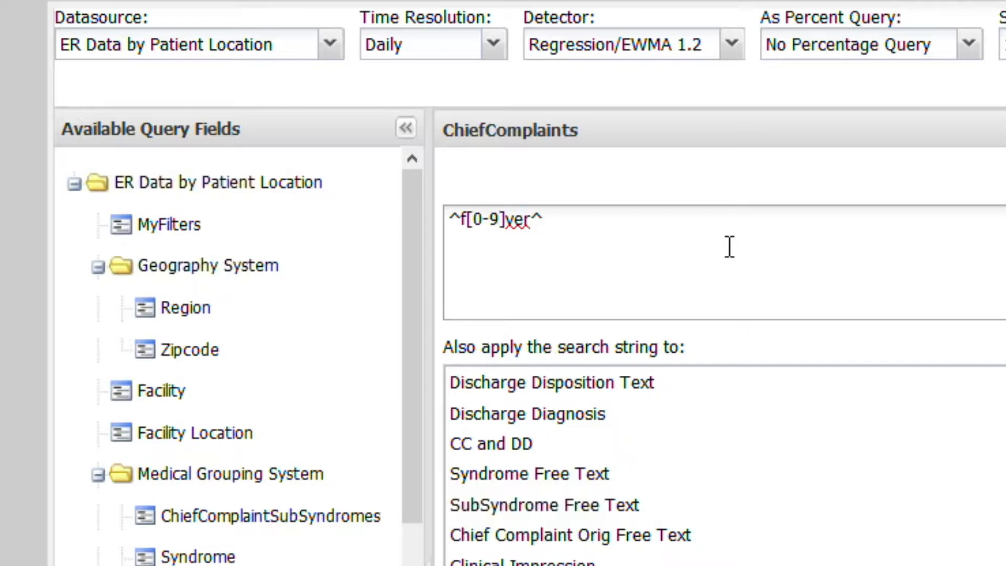
# Step: Replace the bracketed digit range with an underscore so the search string reads ^f[_]ver^
pyautogui.press('BackSpace')
pyautogui.press('BackSpace')
pyautogui.press('BackSpace')
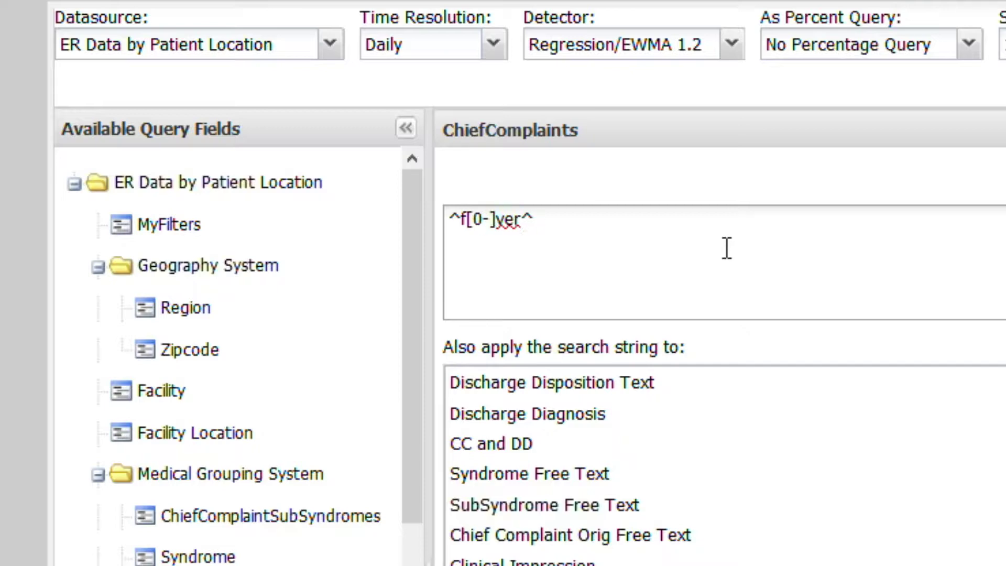
pyautogui.write('_')
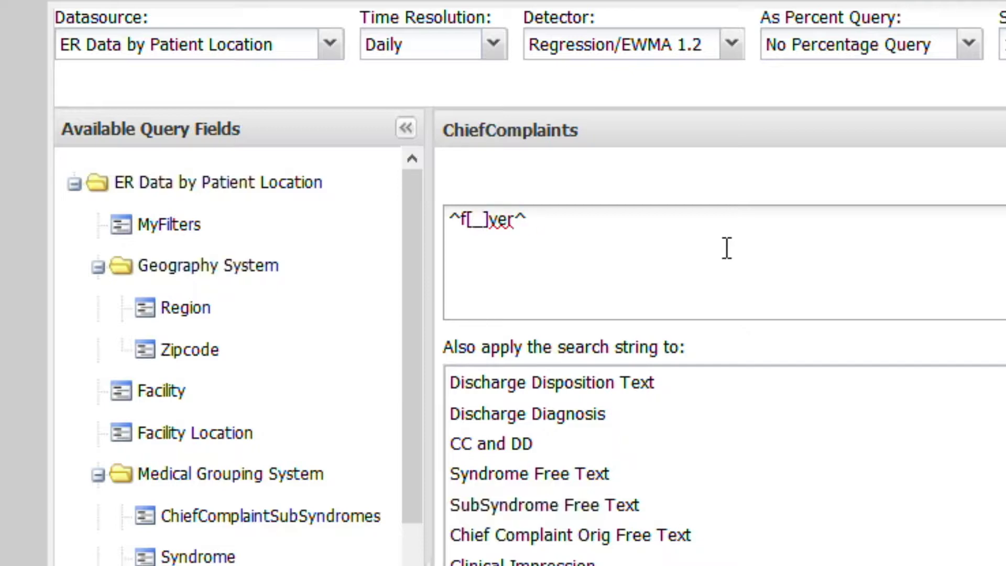
# Step: Remove the brackets to leave a bare underscore in the search string, ^f_ver^
pyautogui.press('Delete')
pyautogui.press('BackSpace')
pyautogui.press('BackSpace')
pyautogui.write('_')
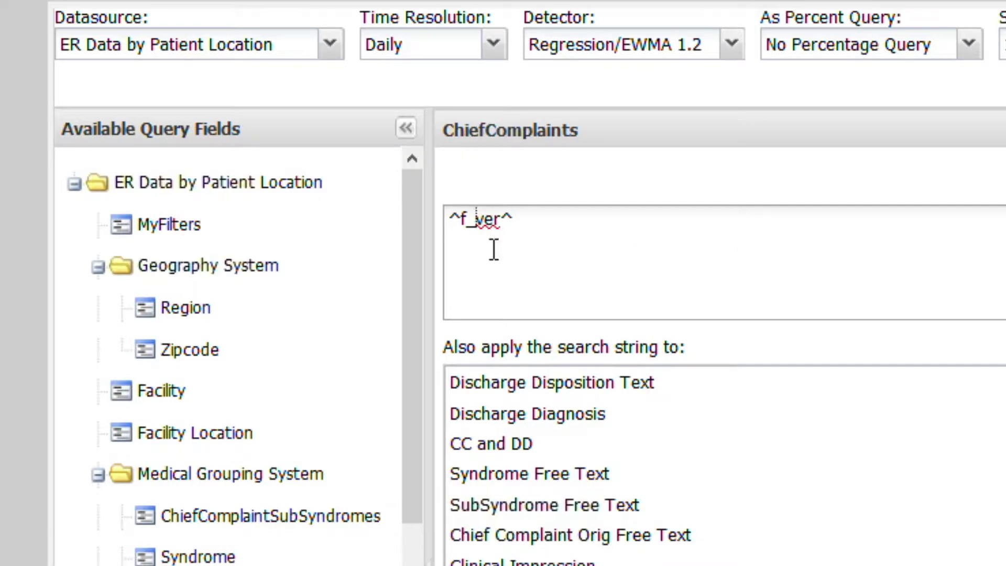
# Step: Put the underscore back inside square brackets in the search string, as ^f[_]ver^
pyautogui.press('BackSpace')
pyautogui.write('[_]')
pyautogui.click(650, 232)
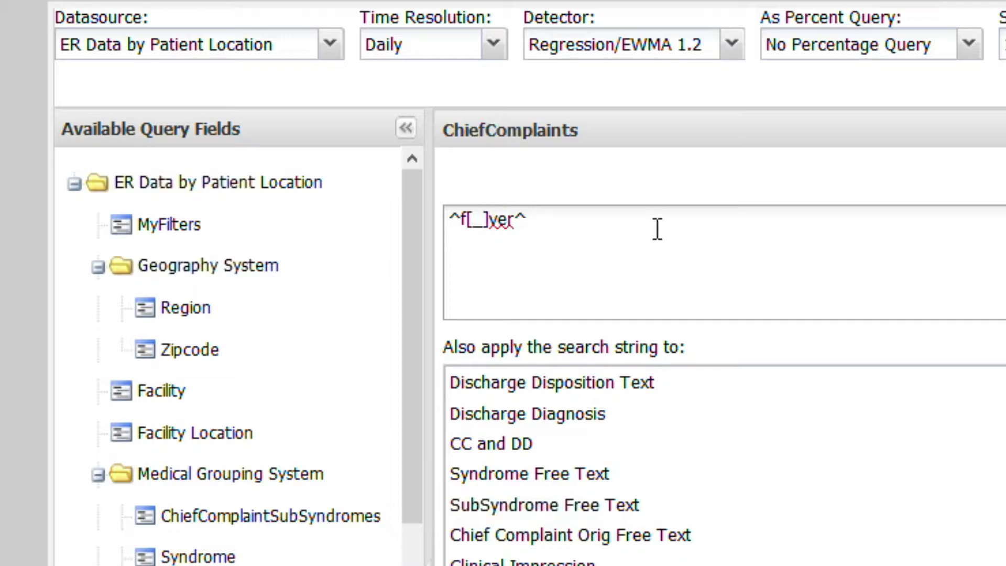
# Step: Replace the bracketed underscore with the letter e so the search string reads ^fever^
pyautogui.click(489, 220)
pyautogui.press('BackSpace')
pyautogui.press('BackSpace')
pyautogui.press('BackSpace')
pyautogui.write('w')
pyautogui.press('BackSpace')
pyautogui.write('e')
pyautogui.click(558, 266)
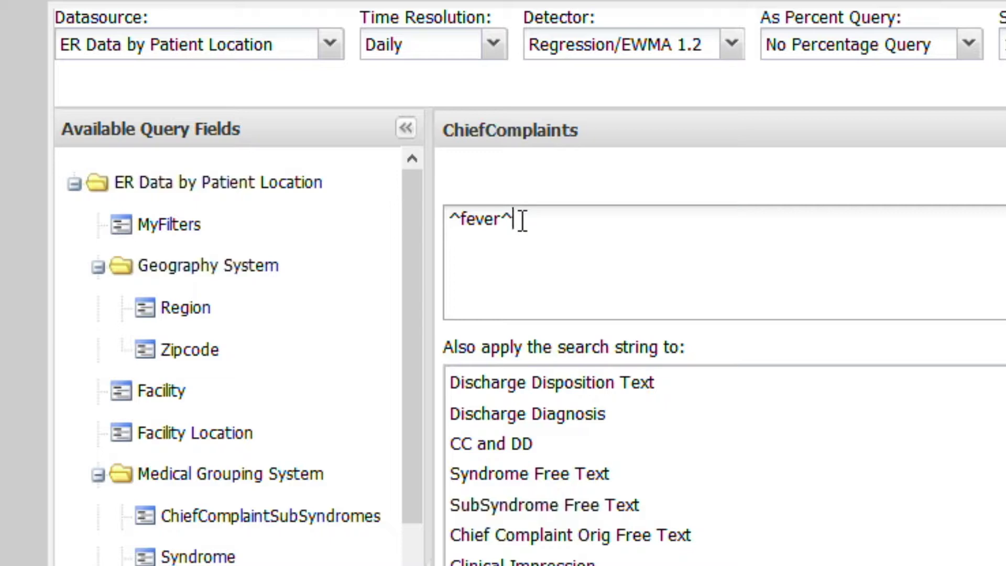
# Step: Add spaces around the word fever and remove the leading wildcard, leaving the search string as fever ^
pyautogui.click(460, 219)
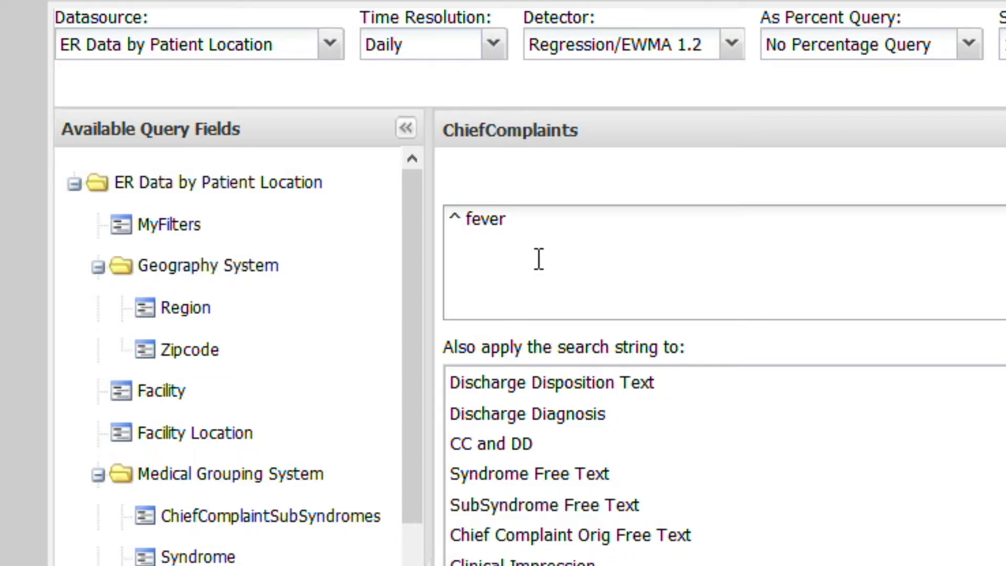
pyautogui.write('^')
pyautogui.press('Left')
pyautogui.press('Left')
pyautogui.press('Left')
pyautogui.press('Left')
pyautogui.press('Left')
pyautogui.press('Left')
pyautogui.press('Left')
pyautogui.press('BackSpace')
pyautogui.press('BackSpace')
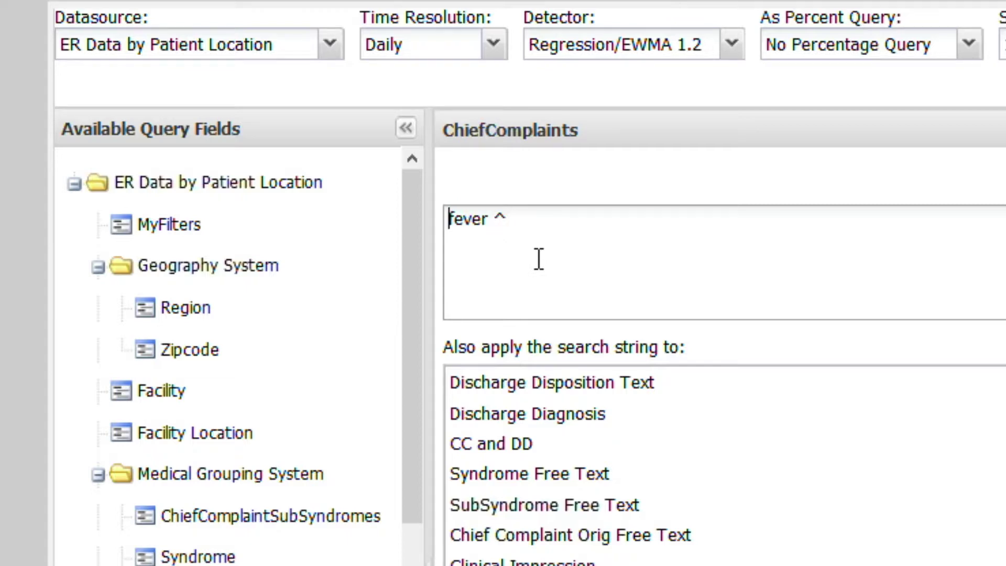
# Step: Remove the trailing space and wildcard so the search string is only fever
pyautogui.click(535, 252)
pyautogui.press('BackSpace')
pyautogui.press('BackSpace')
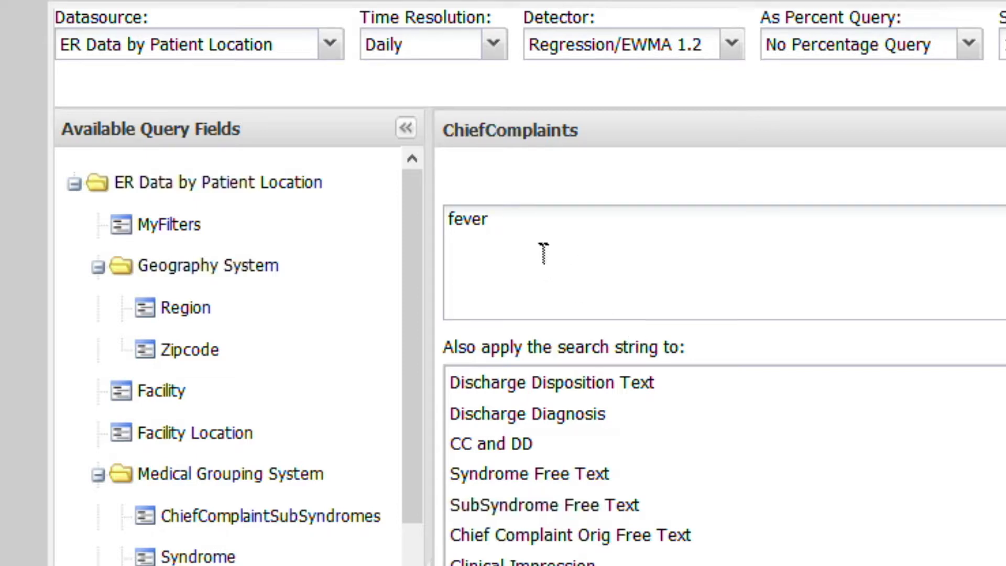
# Step: Replace the ChiefComplaints search string with ^ fever ^,or,^ fever,fever ^,fever
pyautogui.click(519, 234)
pyautogui.moveTo(505, 234); pyautogui.dragTo(427, 225)
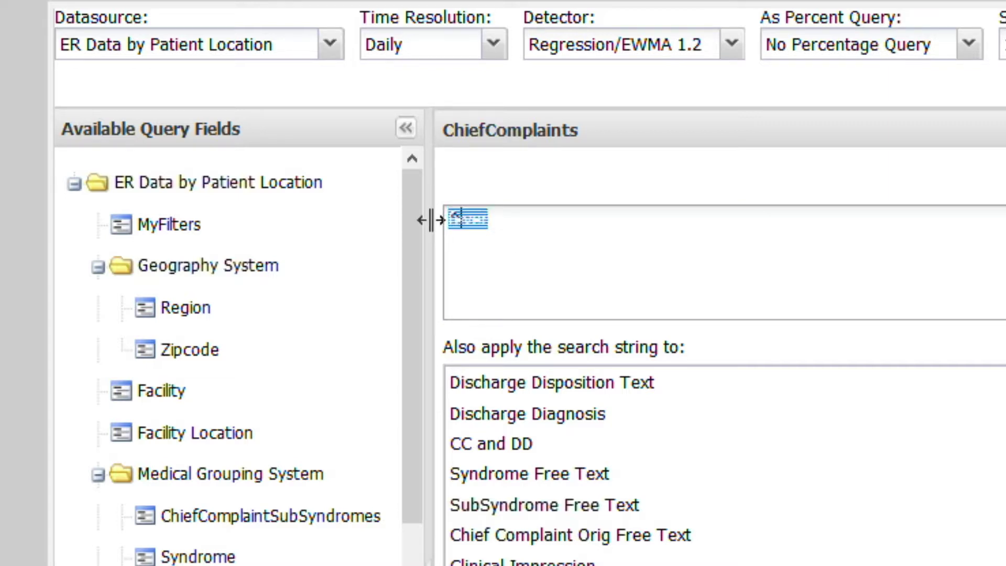
pyautogui.write('^ fever ^,')
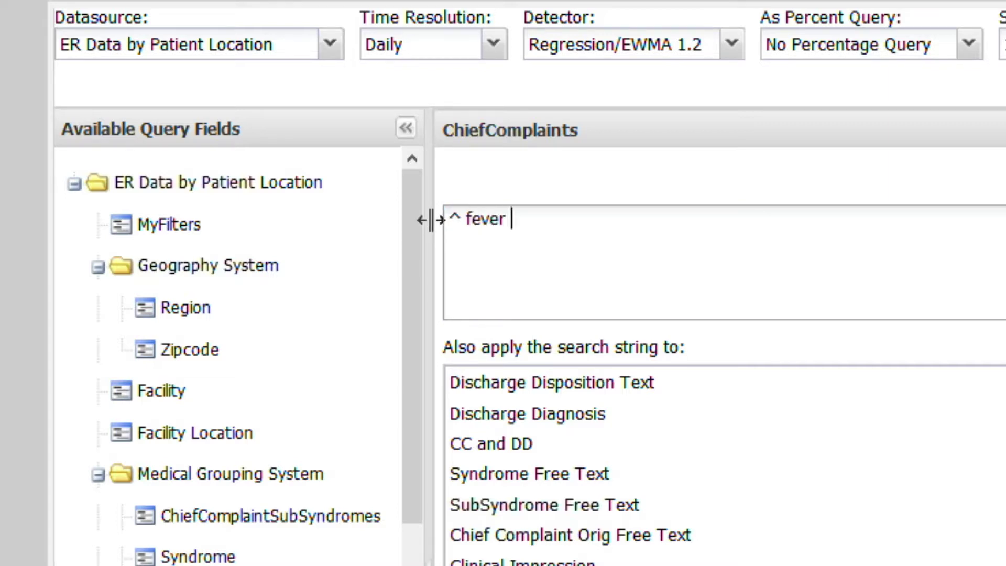
pyautogui.write('or,^ fever')
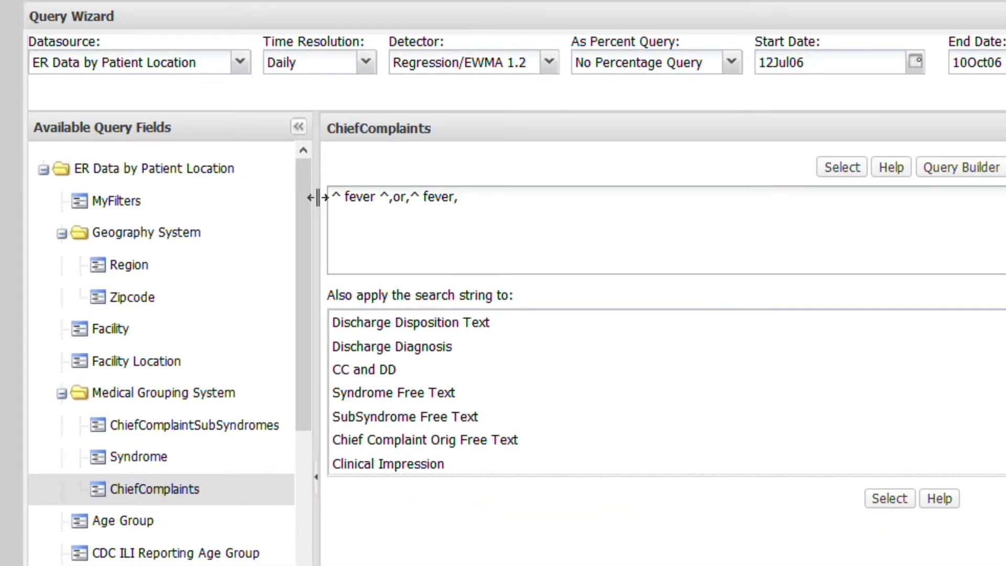
pyautogui.write(',fever ^,fever')
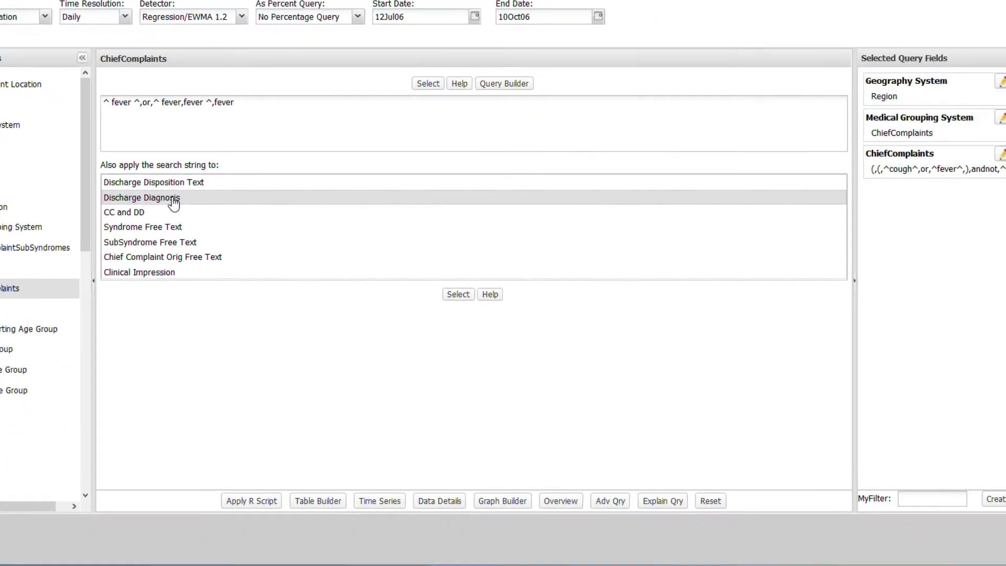
# Step: Update the selected ChiefComplaints field with the string also applied to Discharge Diagnosis, and display the query explanation
pyautogui.click(439, 348)
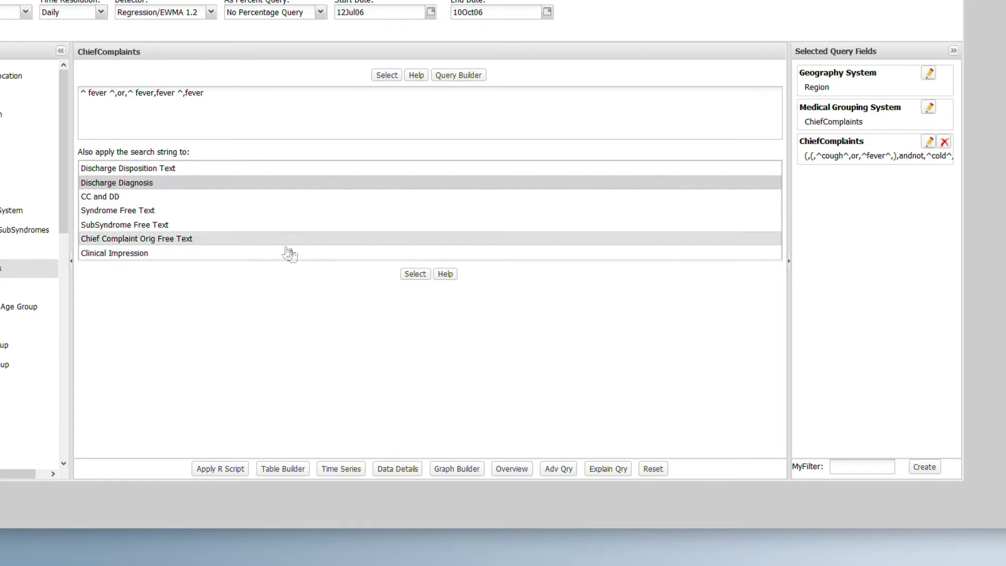
pyautogui.click(417, 274)
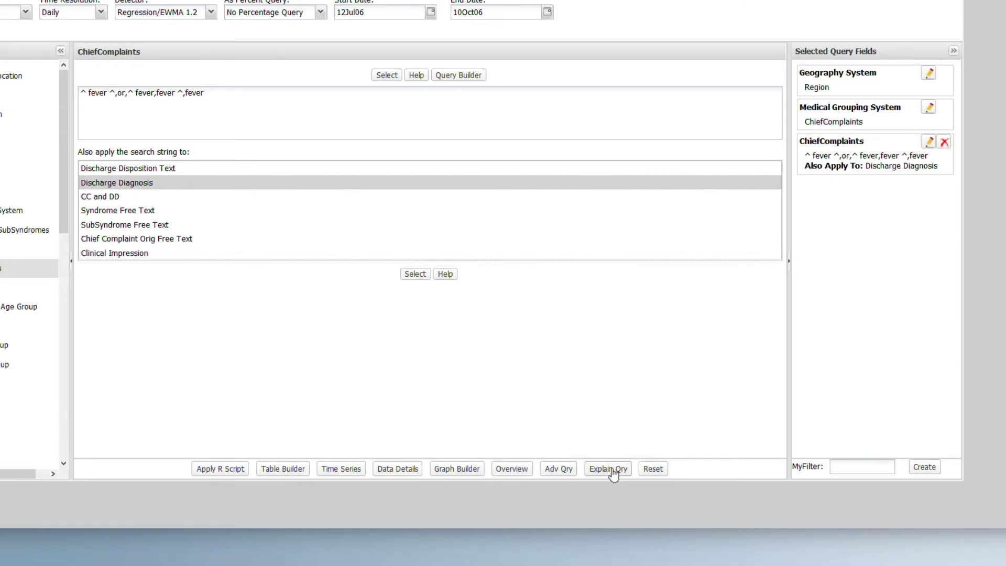
pyautogui.click(608, 469)
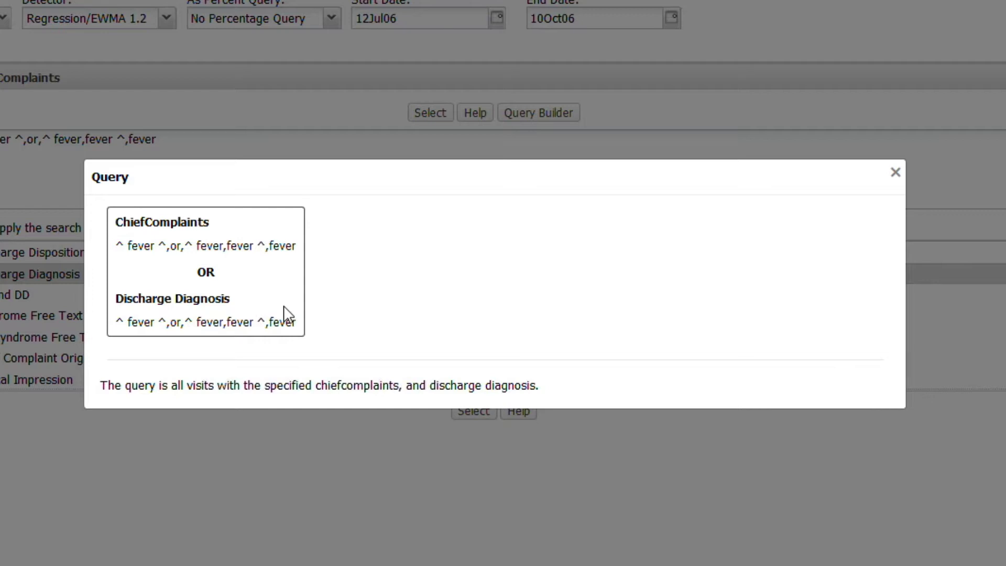
# Step: Close the query explanation and add Discharge Diagnosis as a separate query field with the search string ^fever^
pyautogui.click(895, 174)
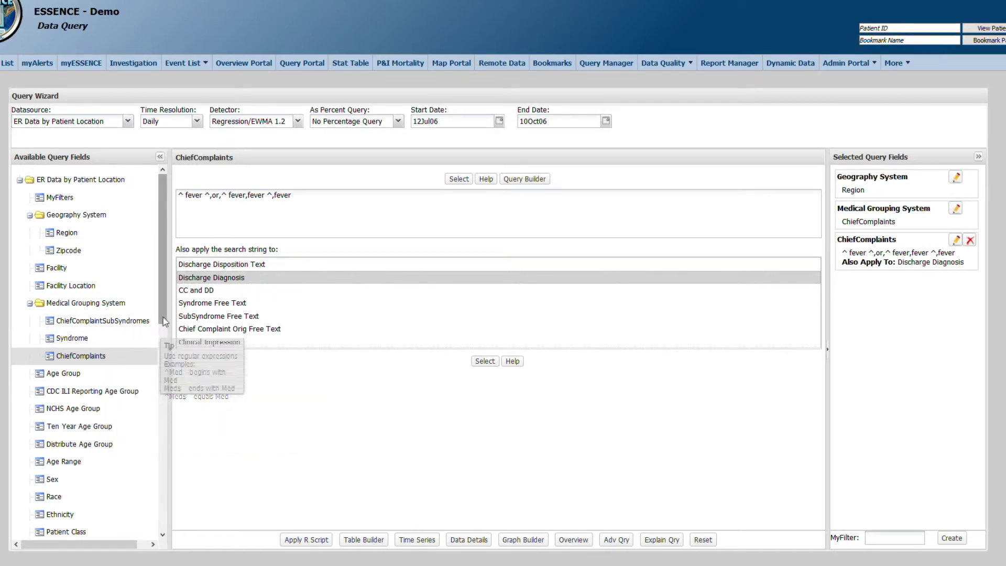
pyautogui.scroll(-2, 169, 330)
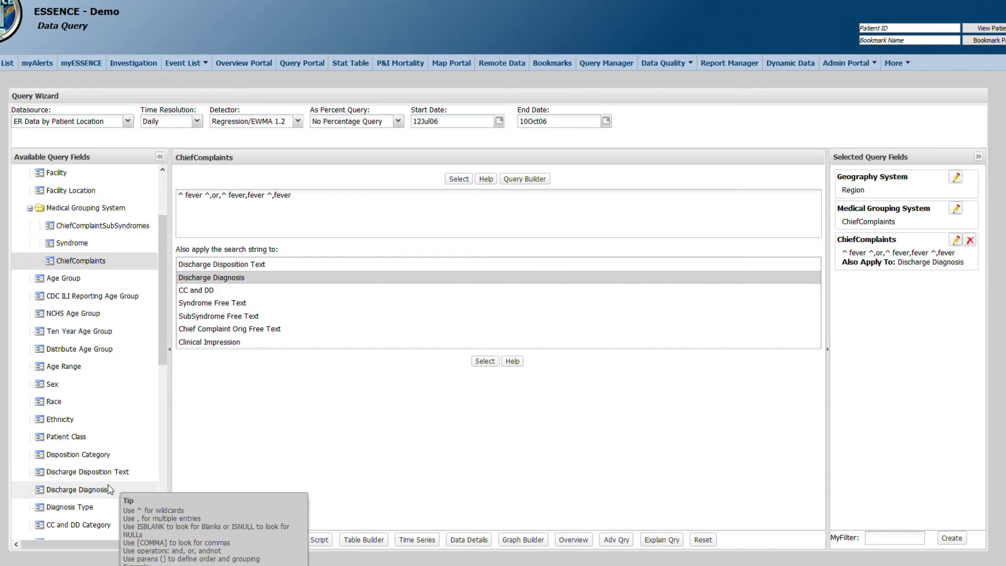
pyautogui.click(108, 486)
pyautogui.click(299, 217)
pyautogui.write('^fever^')
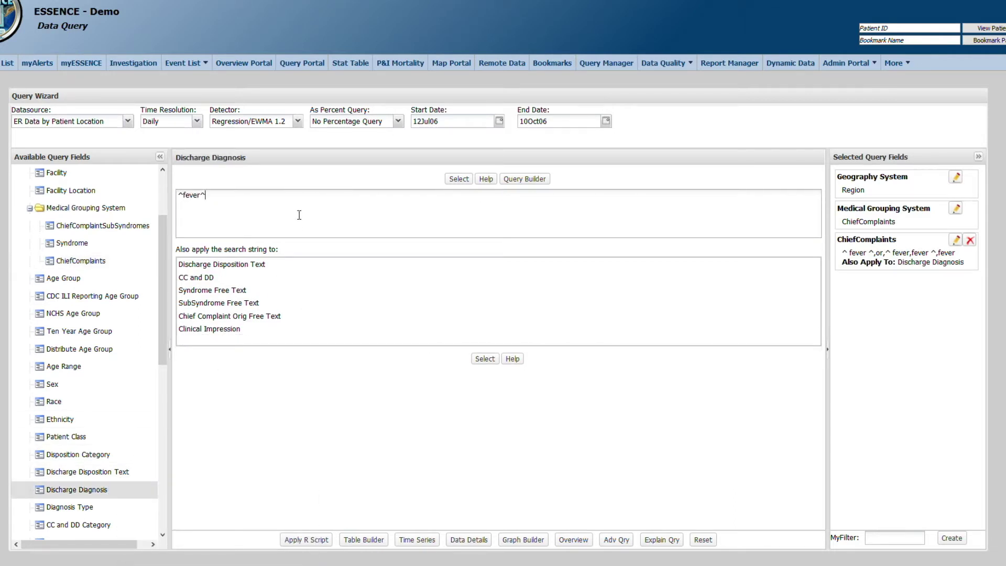
pyautogui.click(477, 362)
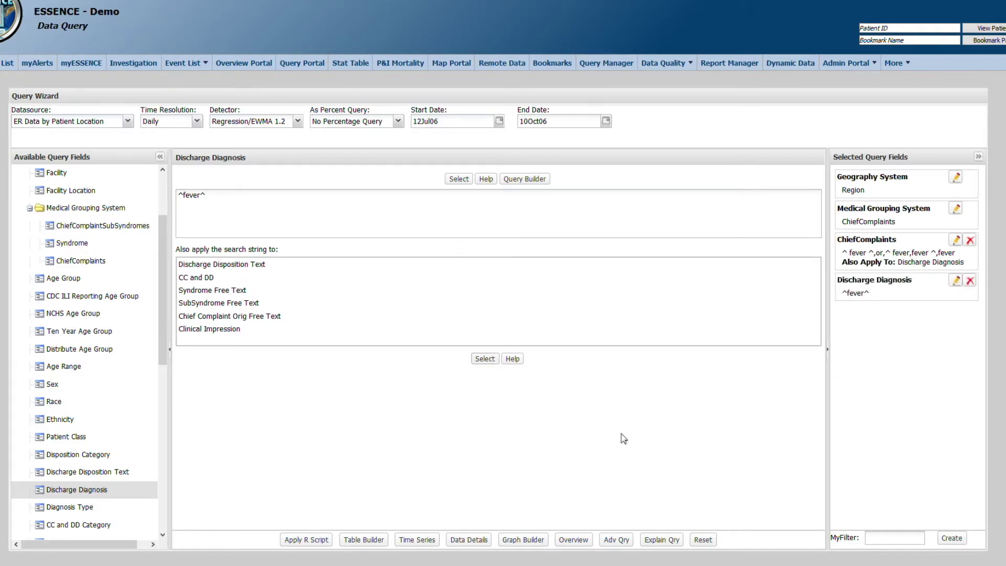
# Step: Display the explanation of the combined query, and remove the separate Discharge Diagnosis field from the selected query fields
pyautogui.click(662, 540)
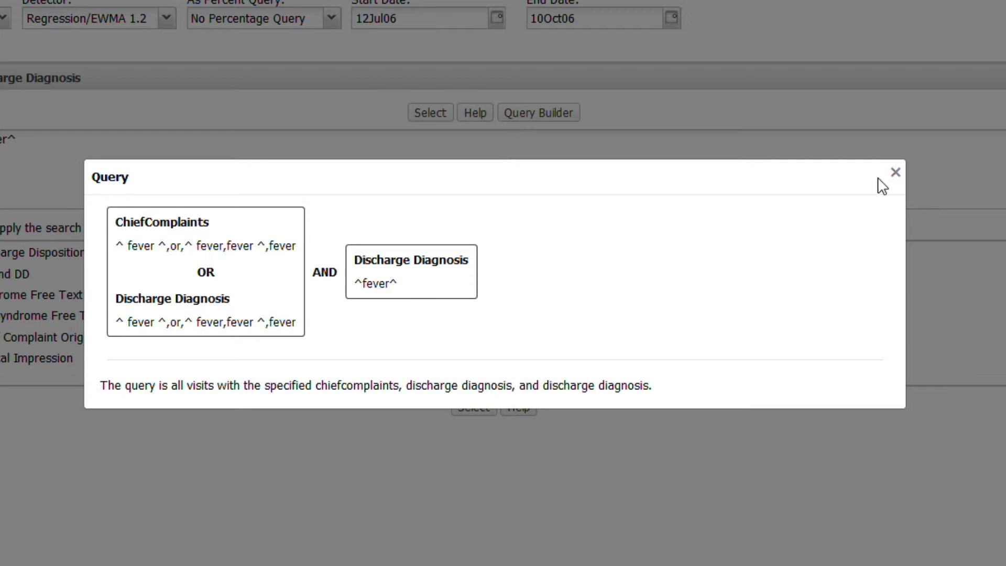
pyautogui.click(896, 173)
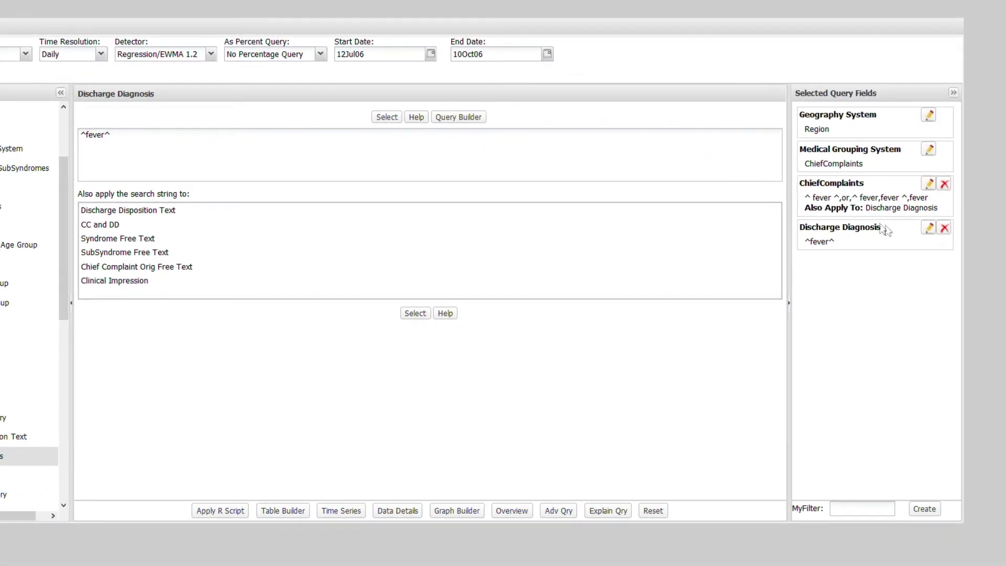
pyautogui.click(945, 229)
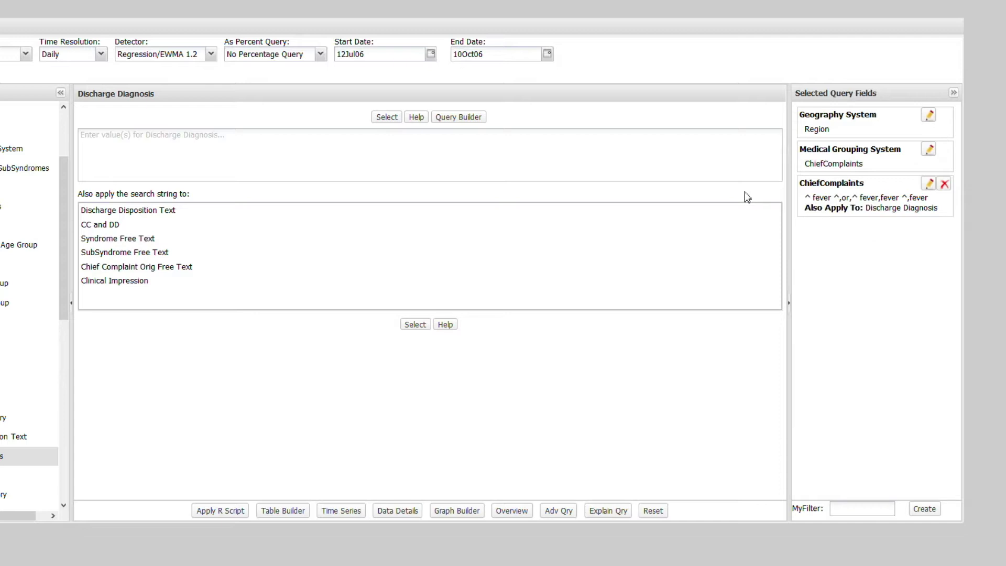
# Step: Reopen the selected ChiefComplaints field for editing and try to load its search string into the Query Builder
pyautogui.click(929, 183)
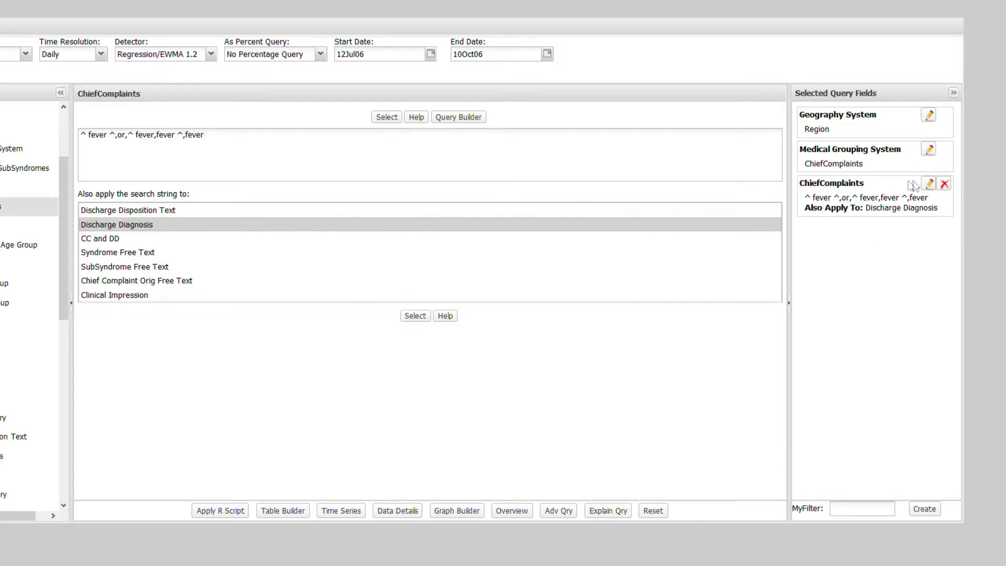
pyautogui.click(456, 117)
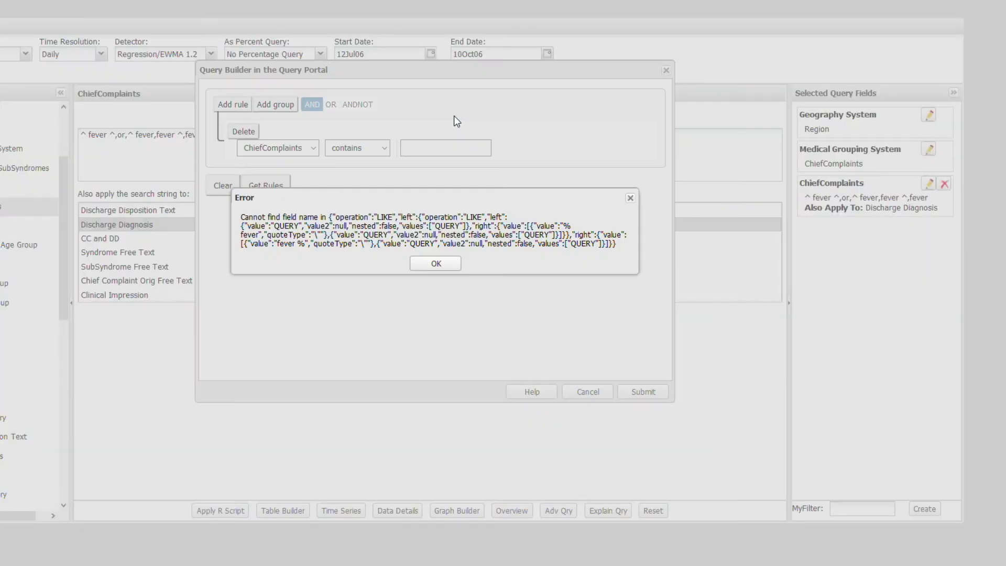
pyautogui.click(436, 264)
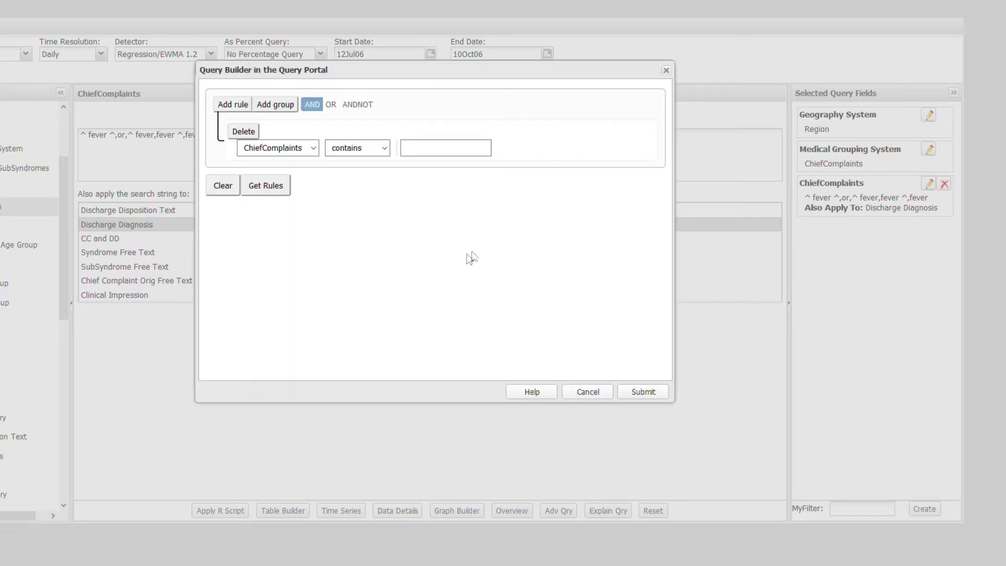
pyautogui.click(666, 70)
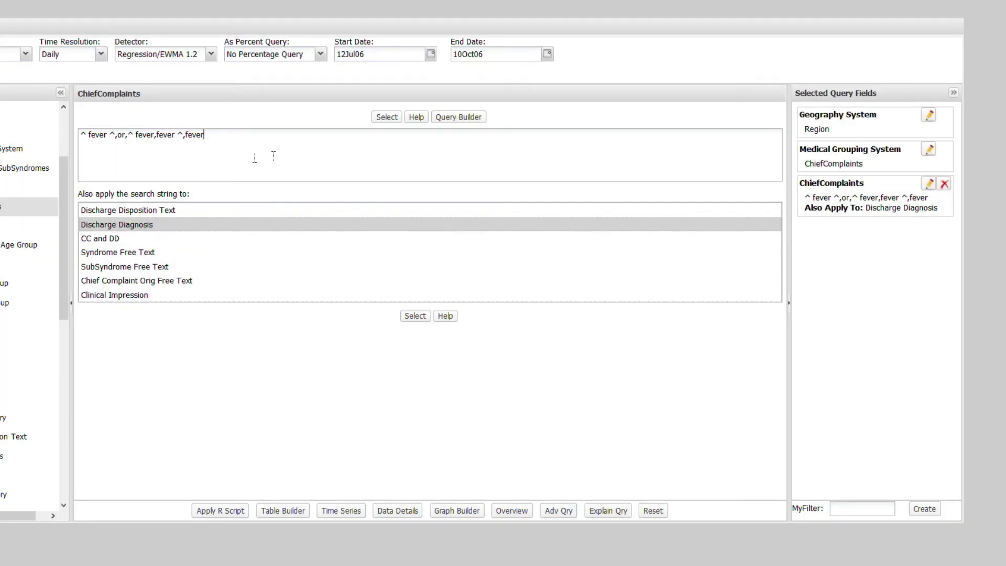
# Step: Replace the ChiefComplaints search string with ^fever^ and load it into the Query Builder
pyautogui.moveTo(253, 157); pyautogui.dragTo(67, 169)
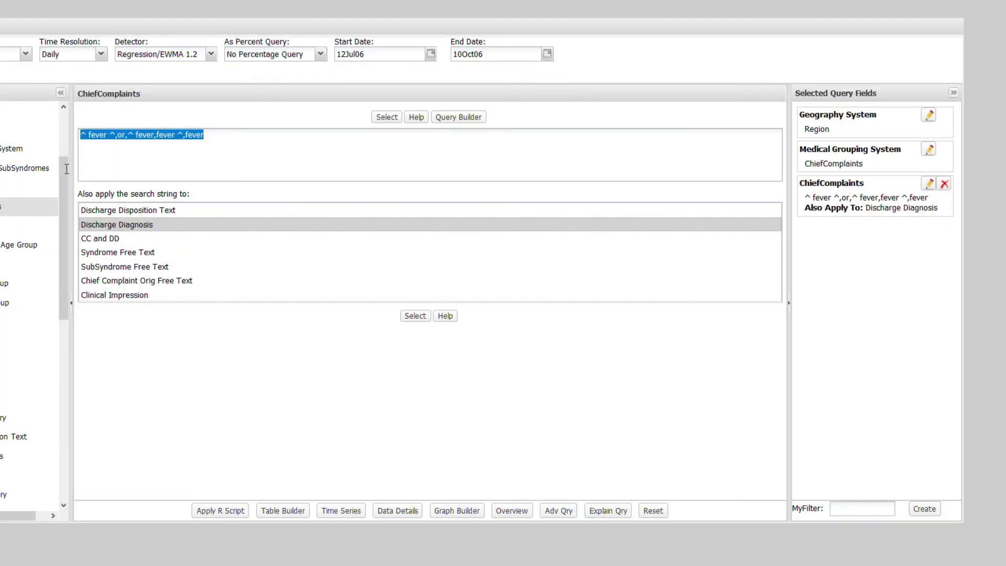
pyautogui.write('^fever^')
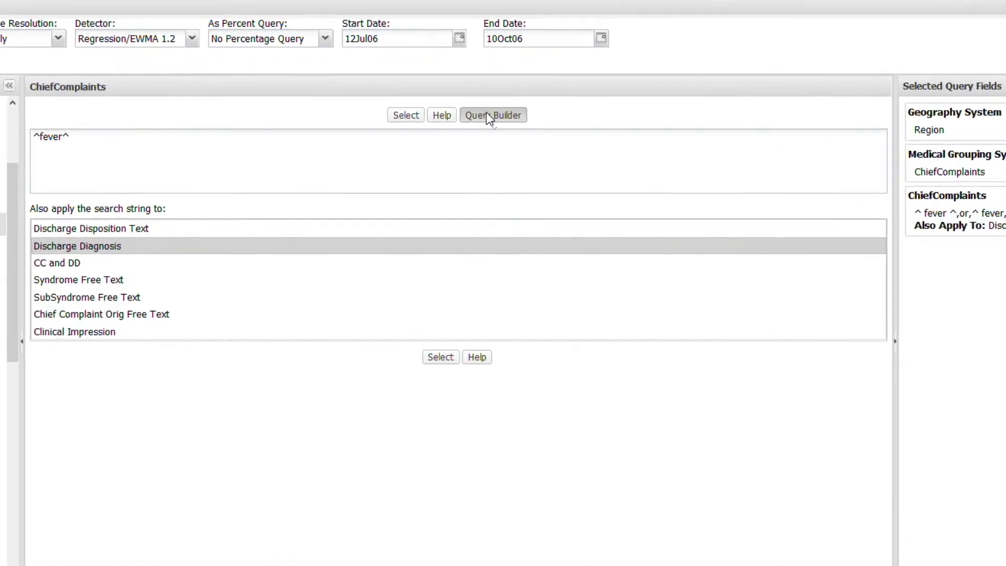
pyautogui.click(487, 114)
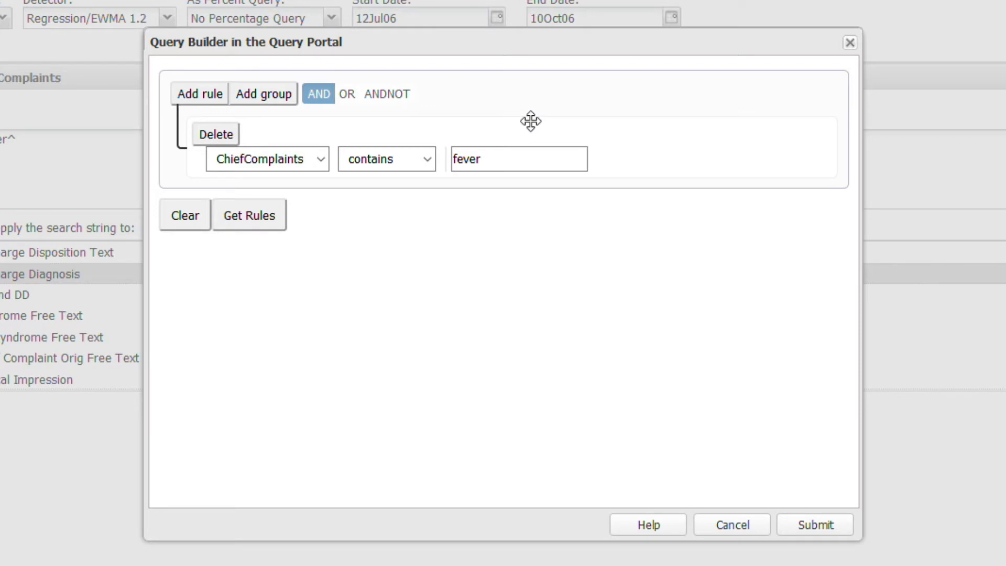
# Step: Add a second rule in the Query Builder for ChiefComplaints containing cough
pyautogui.click(201, 95)
pyautogui.click(524, 226)
pyautogui.write('cough')
# Step: Examine the comparison options available for the cough rule, keeping it on contains
pyautogui.click(428, 226)
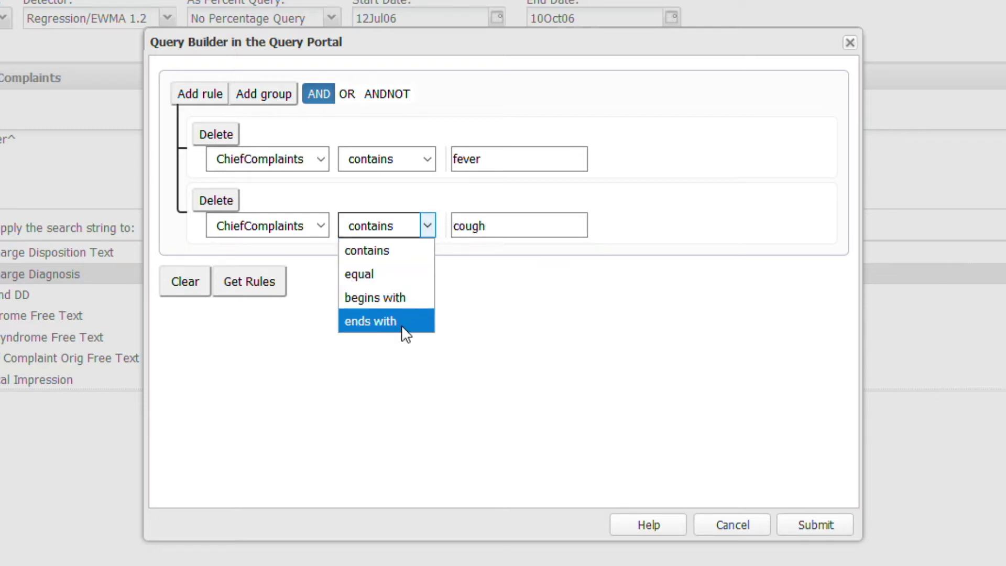
pyautogui.moveTo(408, 321); pyautogui.dragTo(362, 210)
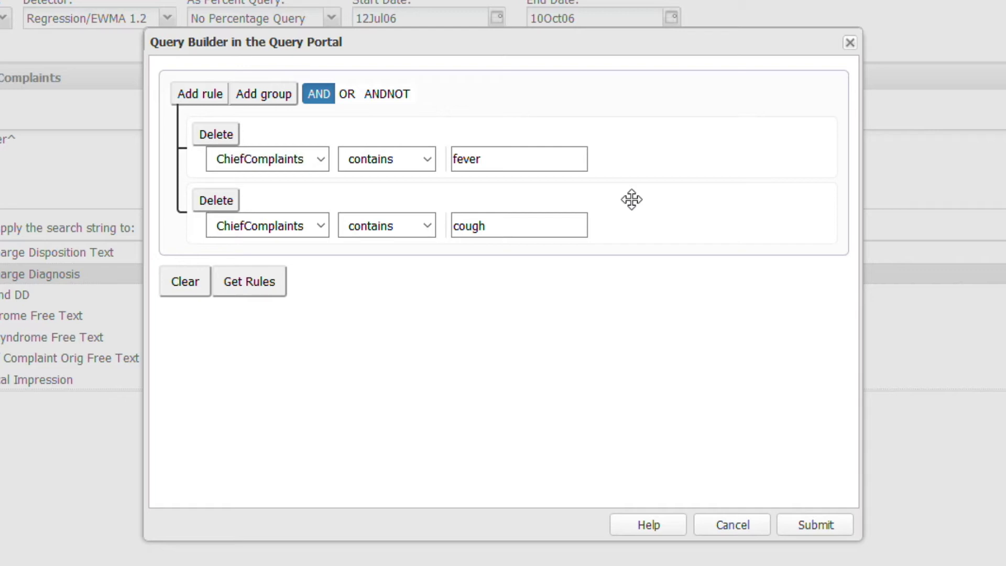
pyautogui.click(434, 230)
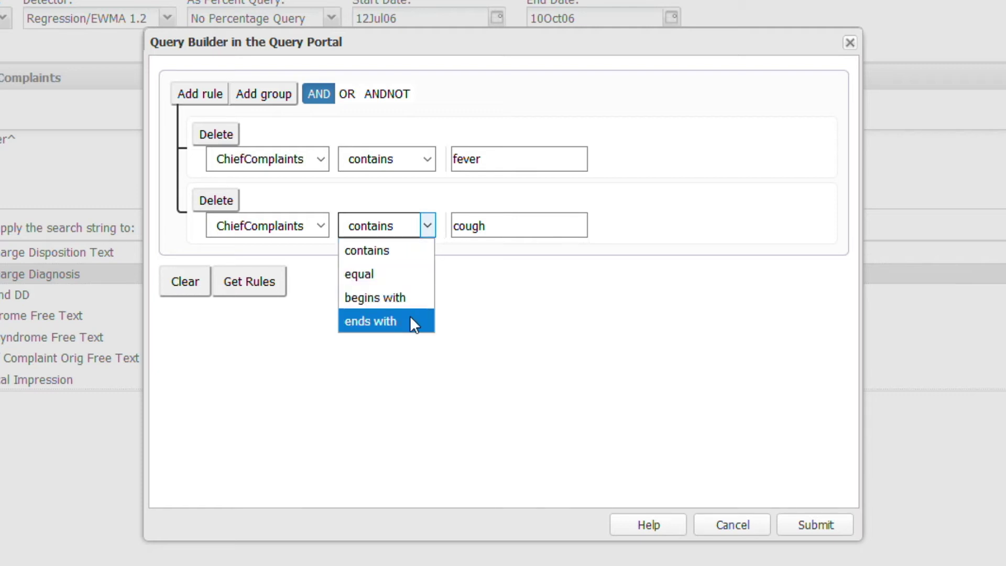
pyautogui.click(401, 257)
pyautogui.moveTo(400, 254); pyautogui.dragTo(385, 243)
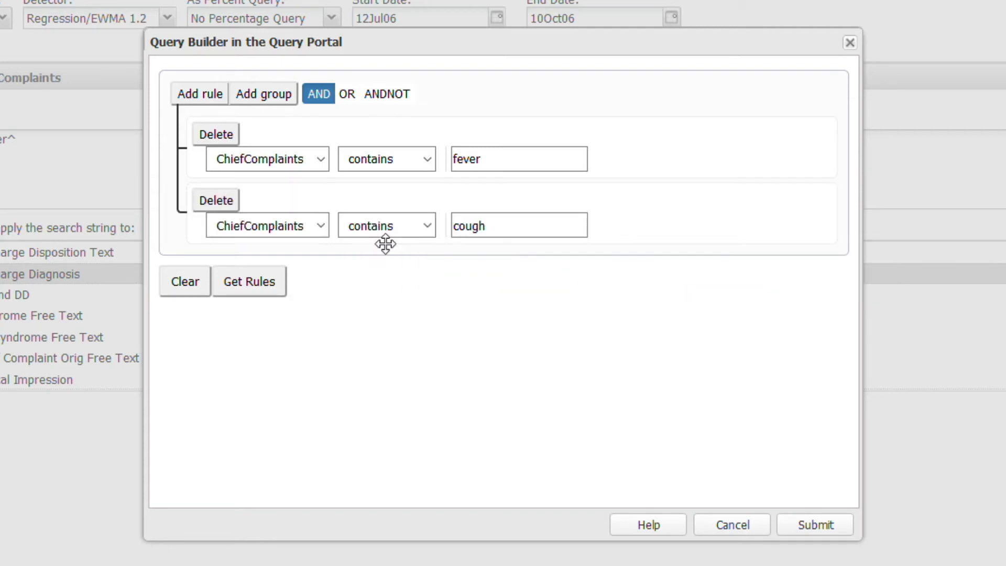
# Step: Try the OR and ANDNOT operators between the fever and cough rules, and return to AND
pyautogui.click(353, 102)
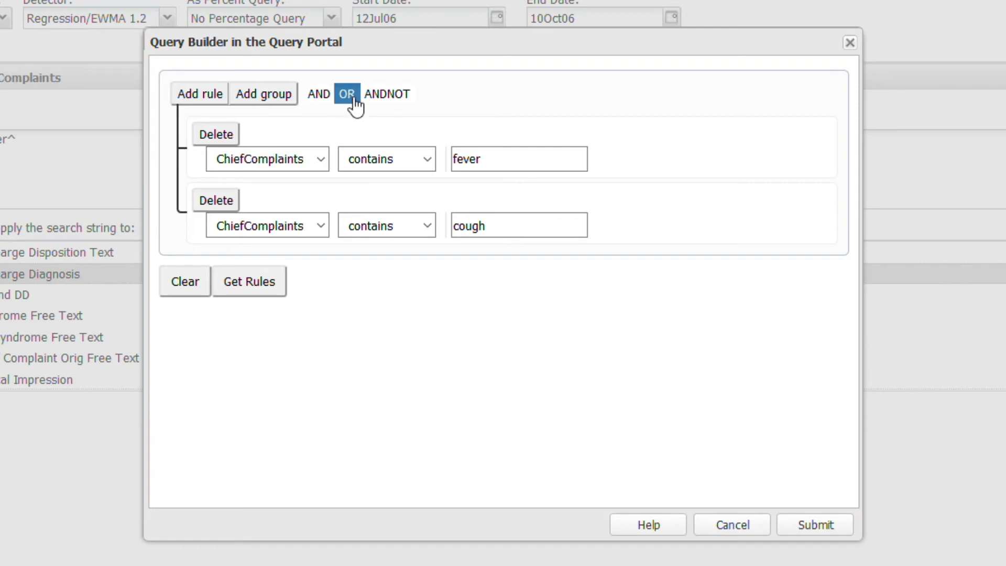
pyautogui.click(385, 100)
pyautogui.click(325, 103)
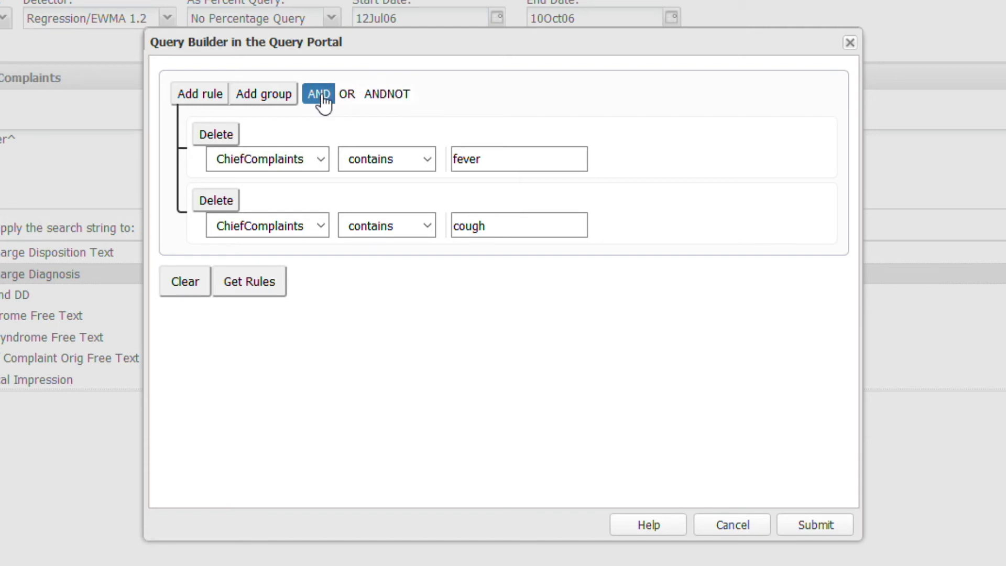
# Step: Examine the nested query example and the expression syntax in the Query Builder help
pyautogui.click(648, 524)
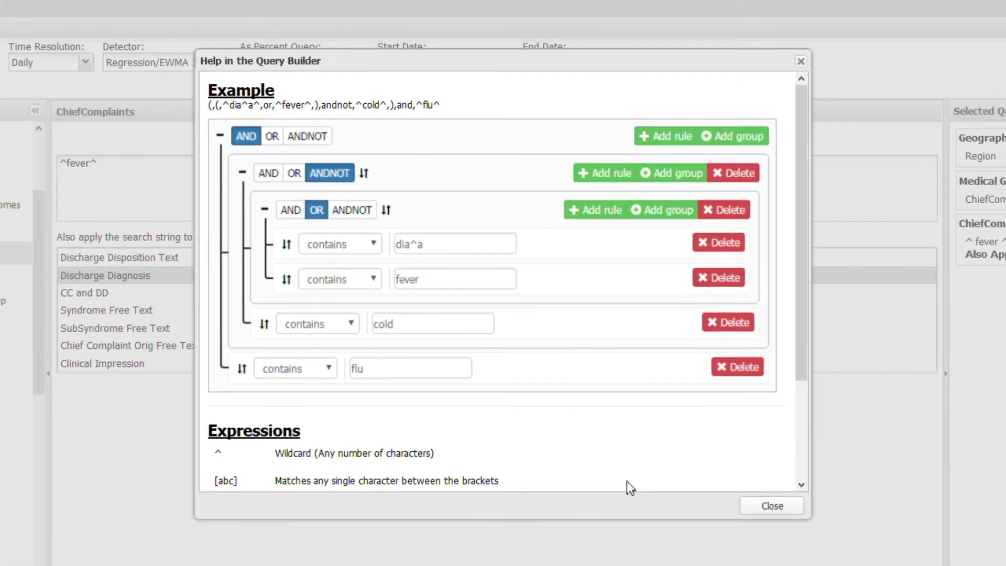
pyautogui.moveTo(804, 308)
pyautogui.mouseDown()
pyautogui.moveTo(806, 399)
pyautogui.moveTo(804, 313)
pyautogui.mouseUp()
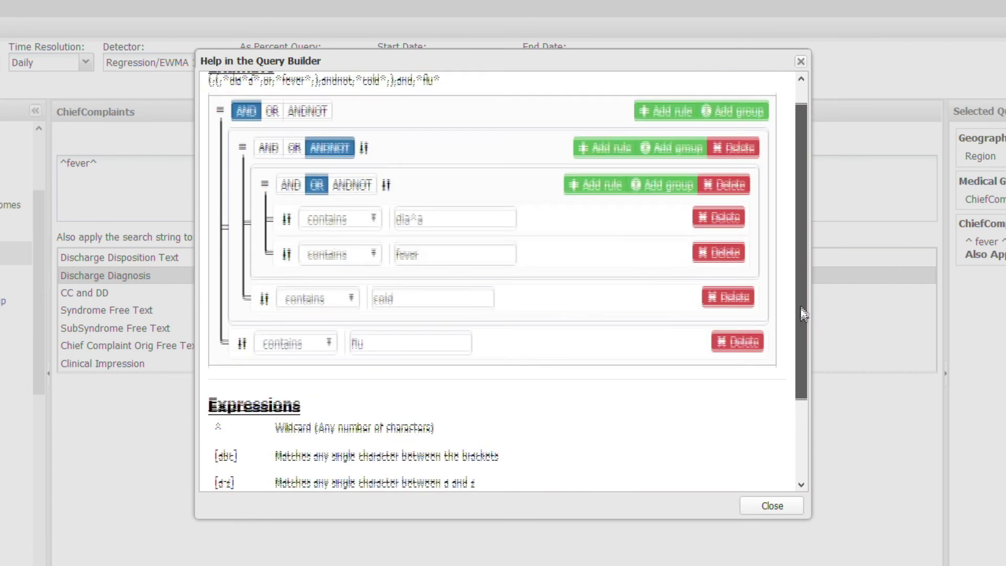
pyautogui.click(766, 506)
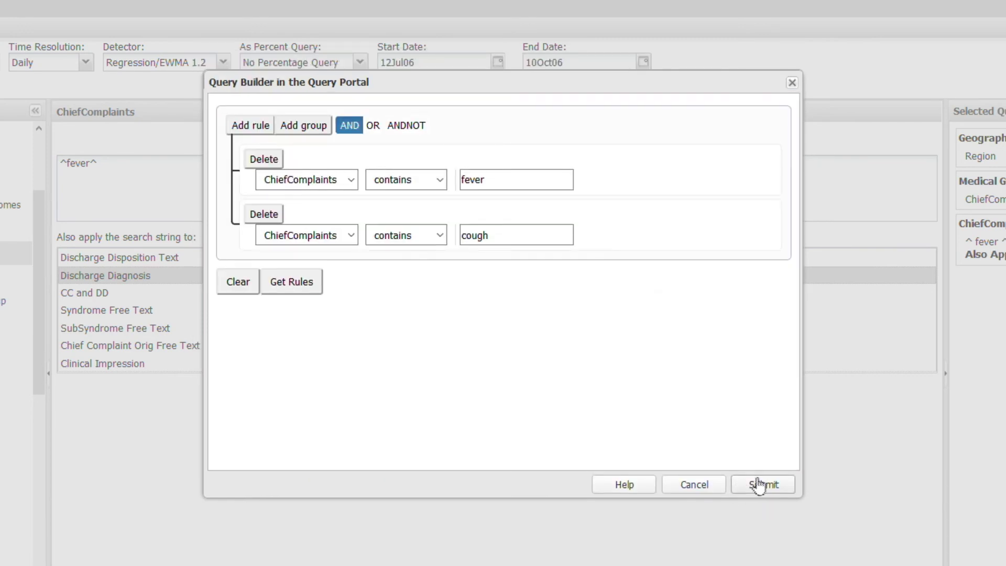
# Step: Submit the built rules and update the selected ChiefComplaints field with ^fever^,AND,^cough^, also applied to Discharge Diagnosis
pyautogui.click(761, 485)
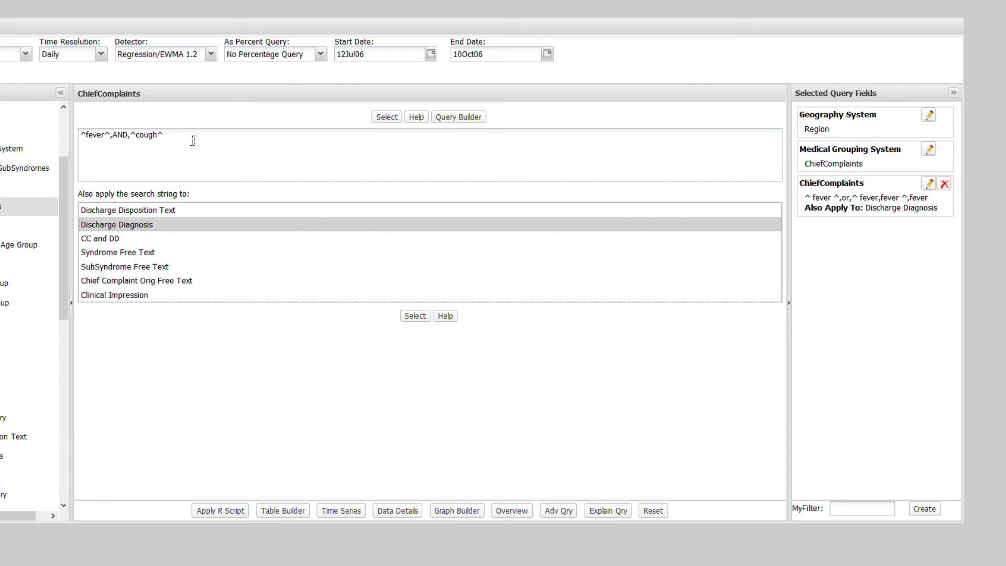
pyautogui.click(422, 318)
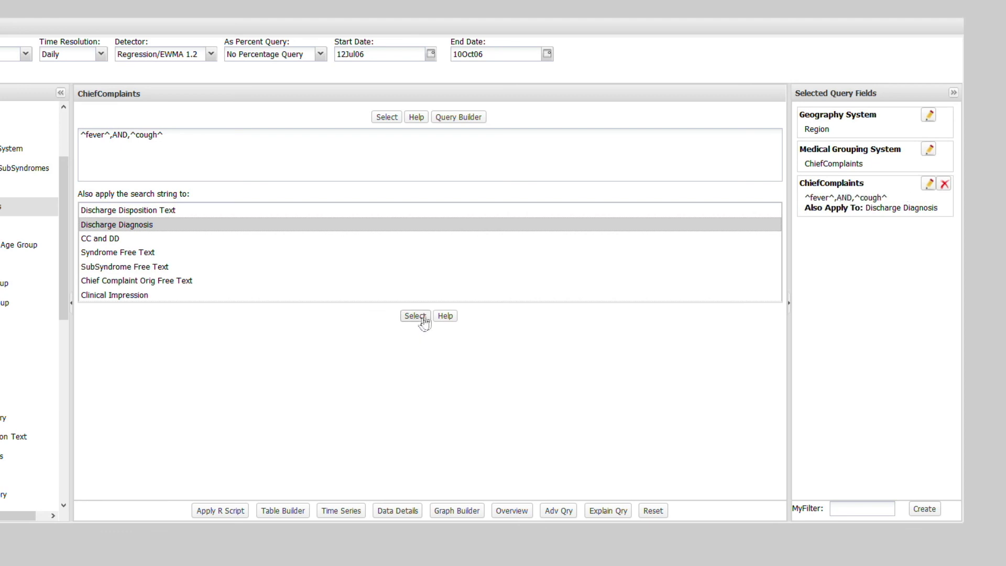